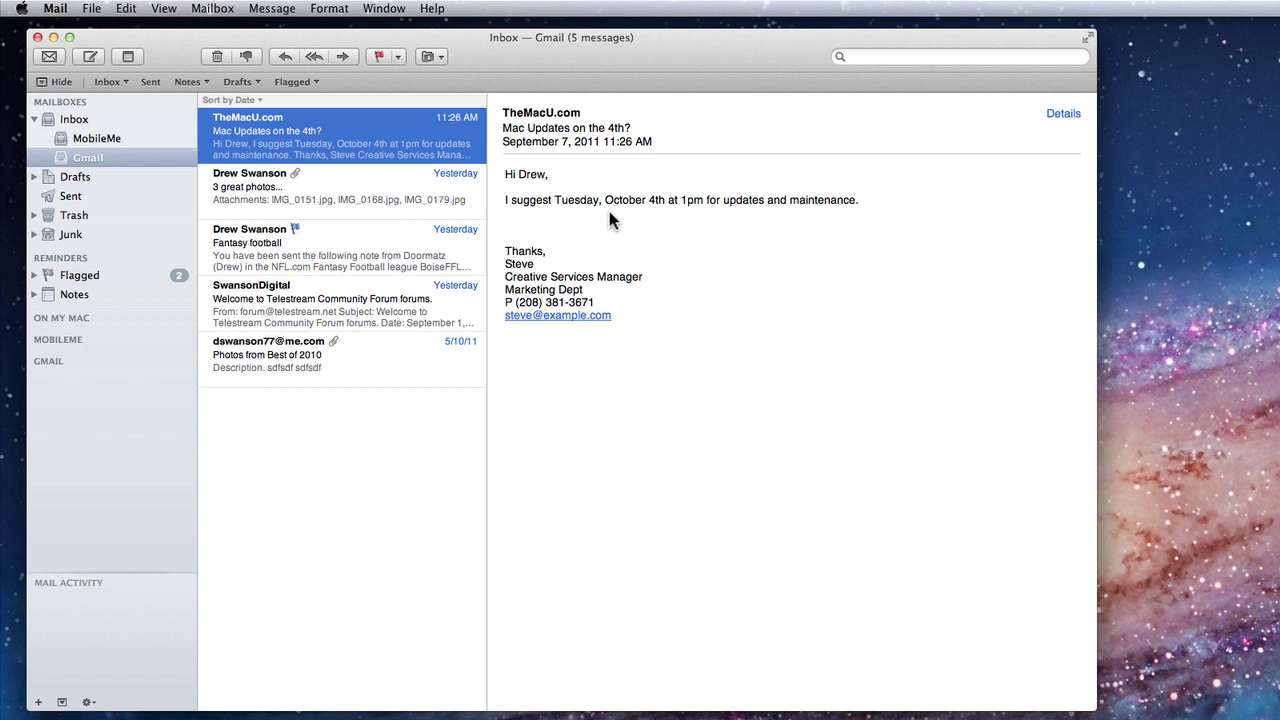
- Bring up the data-detector for the message's date, Tuesday, October 4, 2011
{"action": "mouse_move", "coordinate": [608, 199]}
- Create the 'Mac Updates on the 4th?' event, 1–2 PM on October 4, 2011, in the Work calendar
{"action": "left_click", "coordinate": [707, 199]}
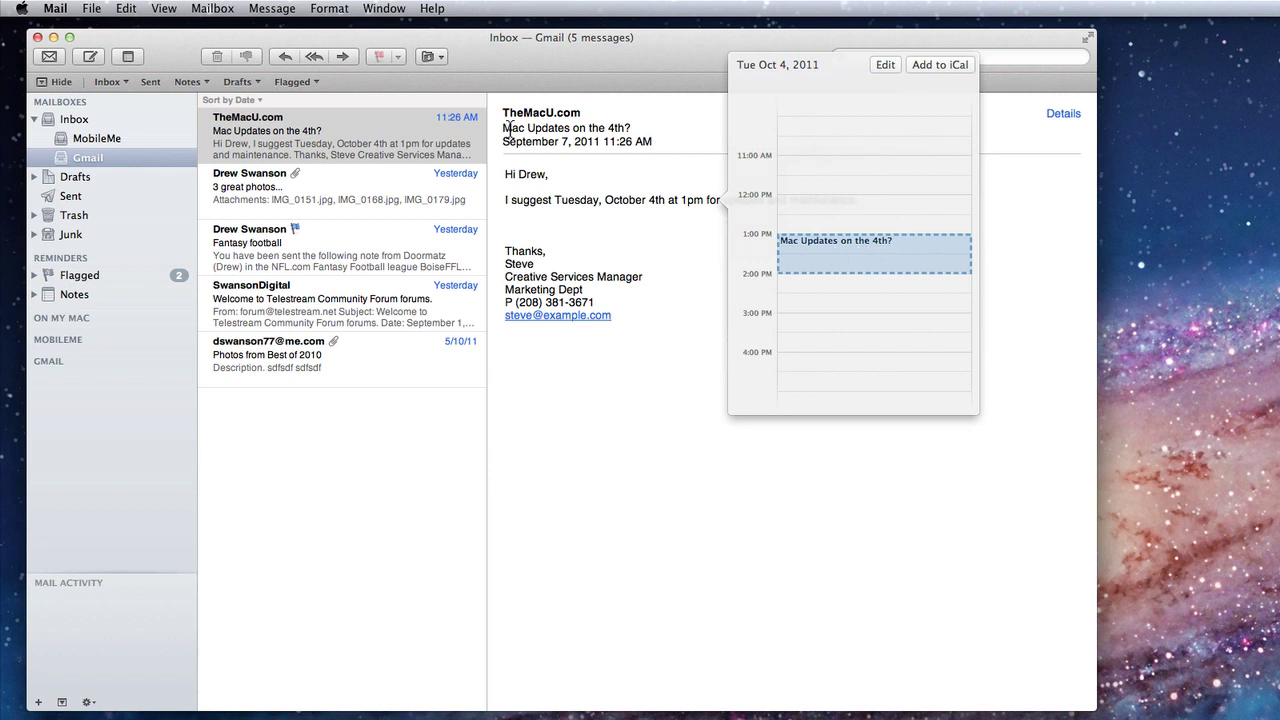
{"action": "left_click", "coordinate": [884, 64]}
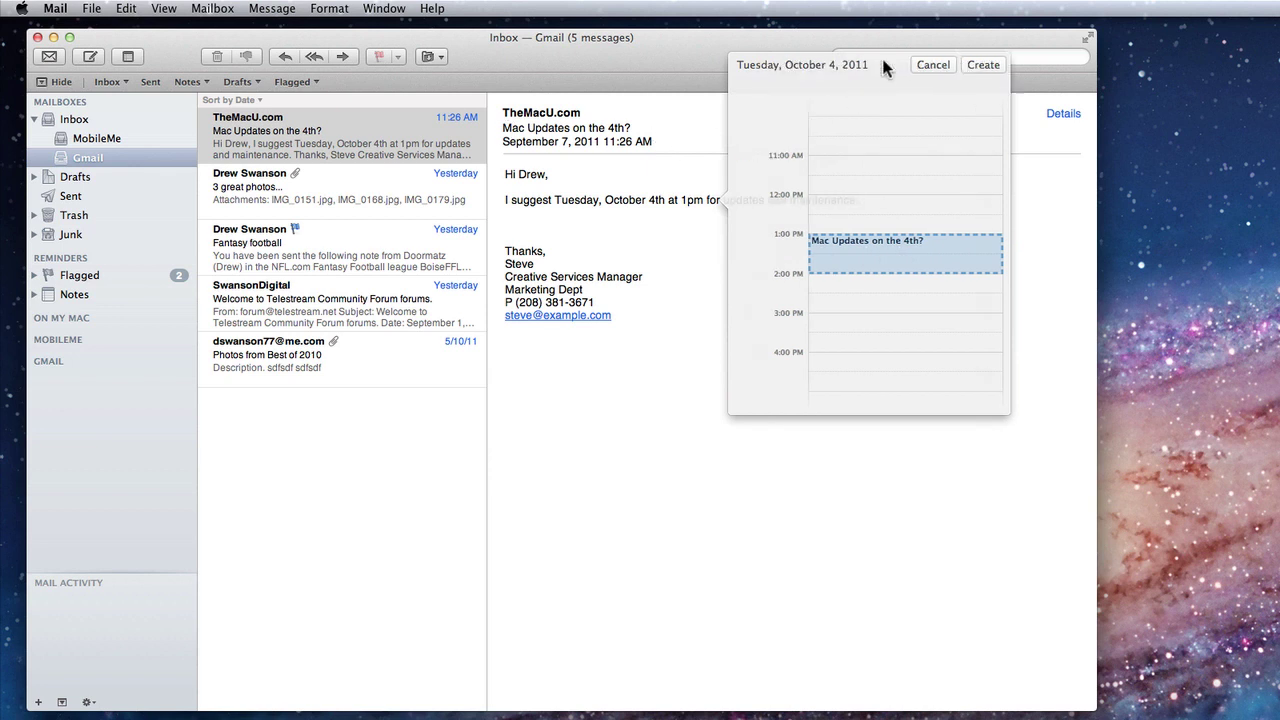
{"action": "left_click", "coordinate": [847, 228]}
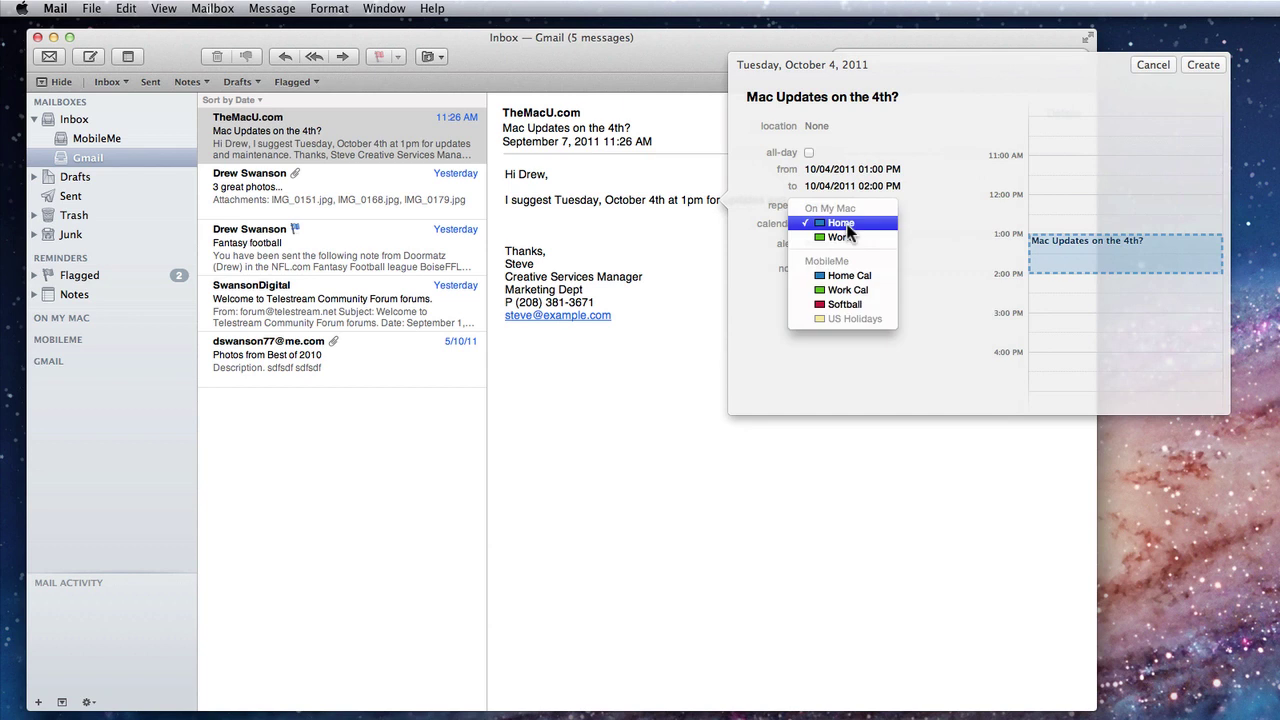
{"action": "left_click", "coordinate": [846, 237]}
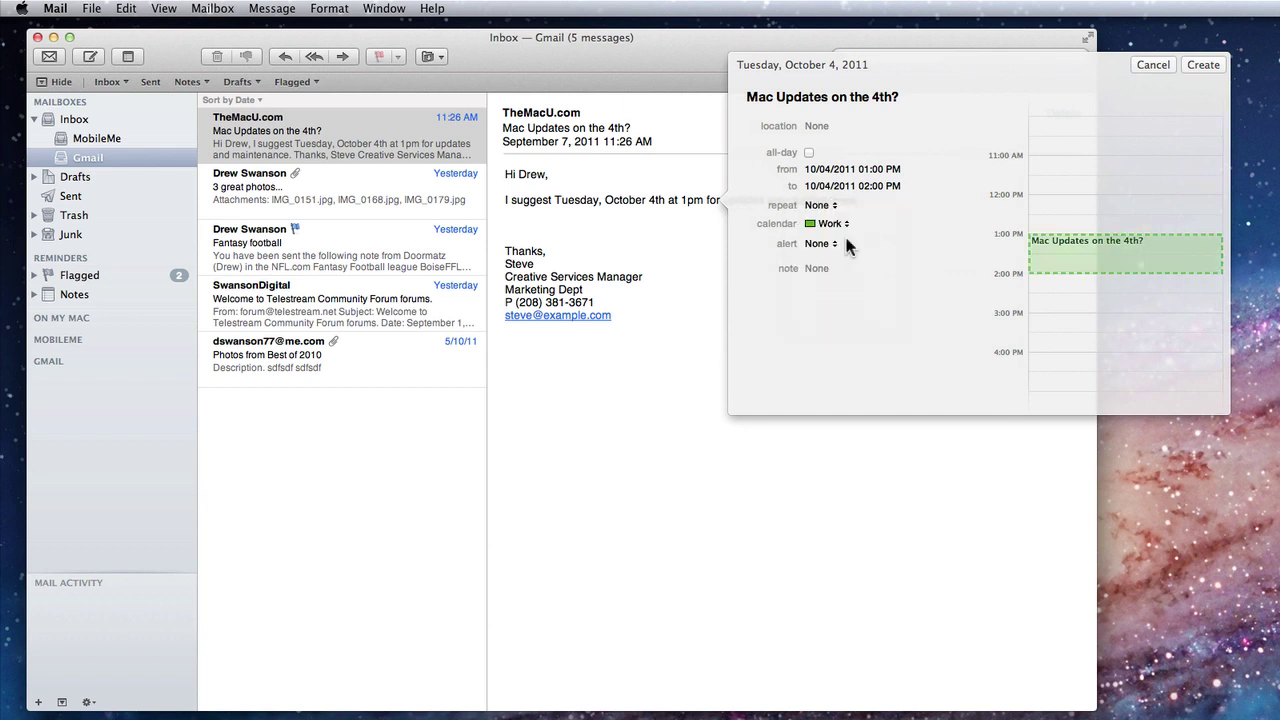
{"action": "left_click", "coordinate": [1202, 64]}
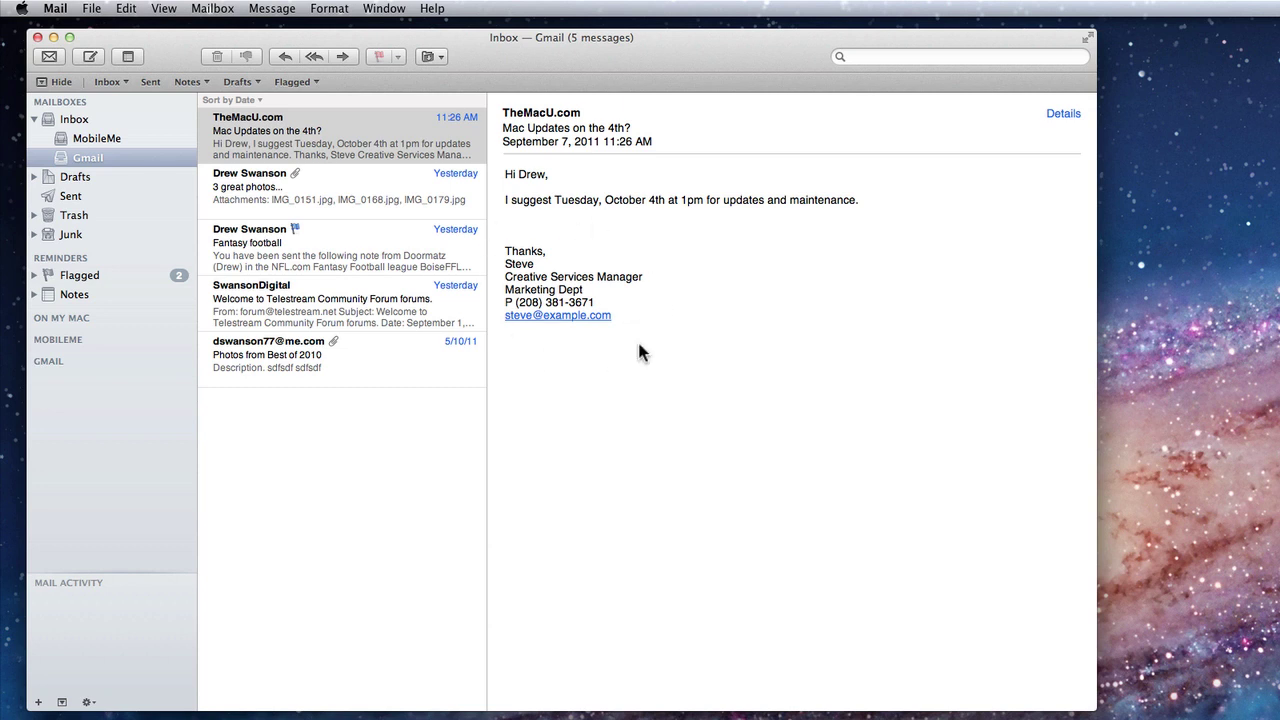
- Create a new contact from the sender's signature details using its data detector
{"action": "mouse_move", "coordinate": [618, 303]}
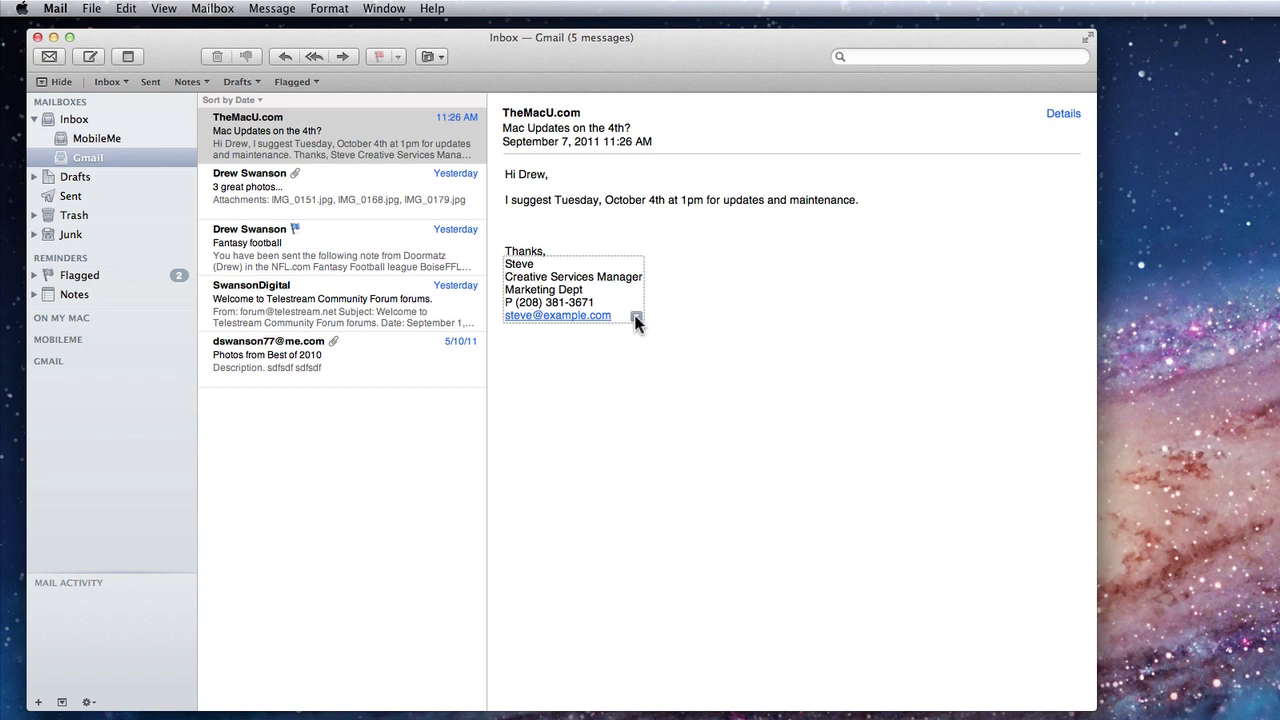
{"action": "left_click", "coordinate": [636, 318]}
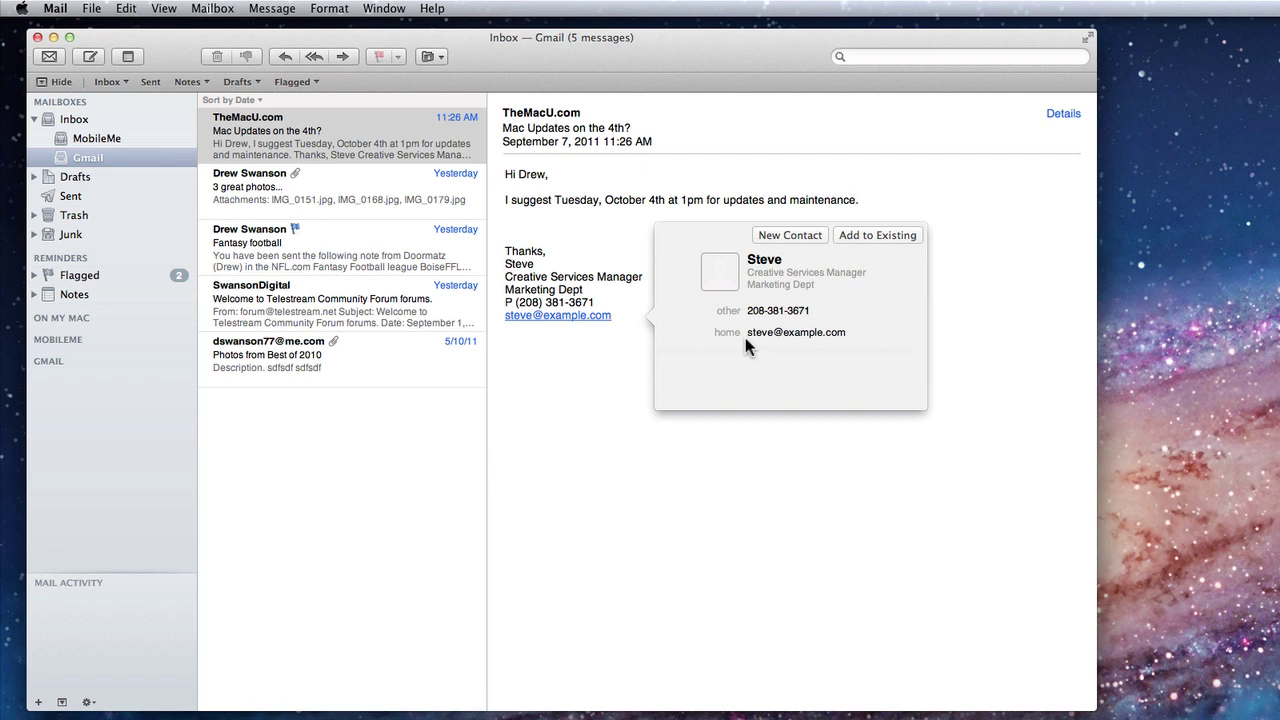
{"action": "left_click", "coordinate": [801, 234]}
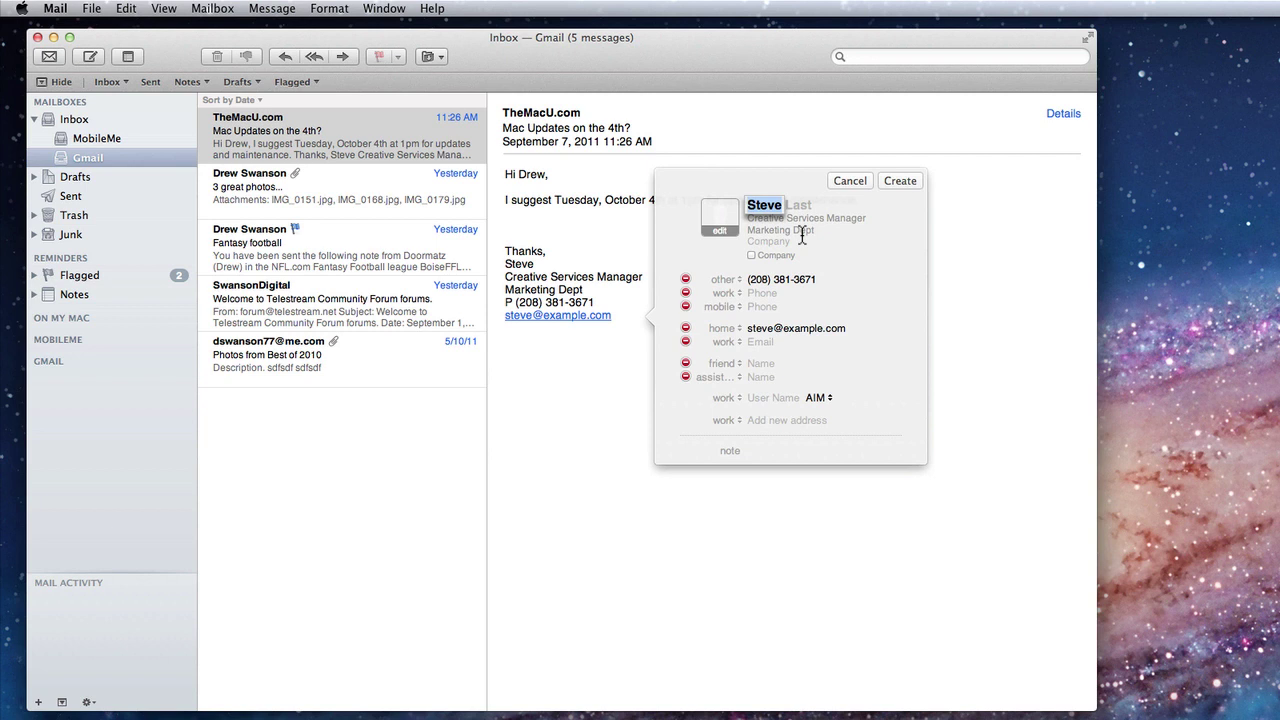
{"action": "left_click", "coordinate": [900, 181]}
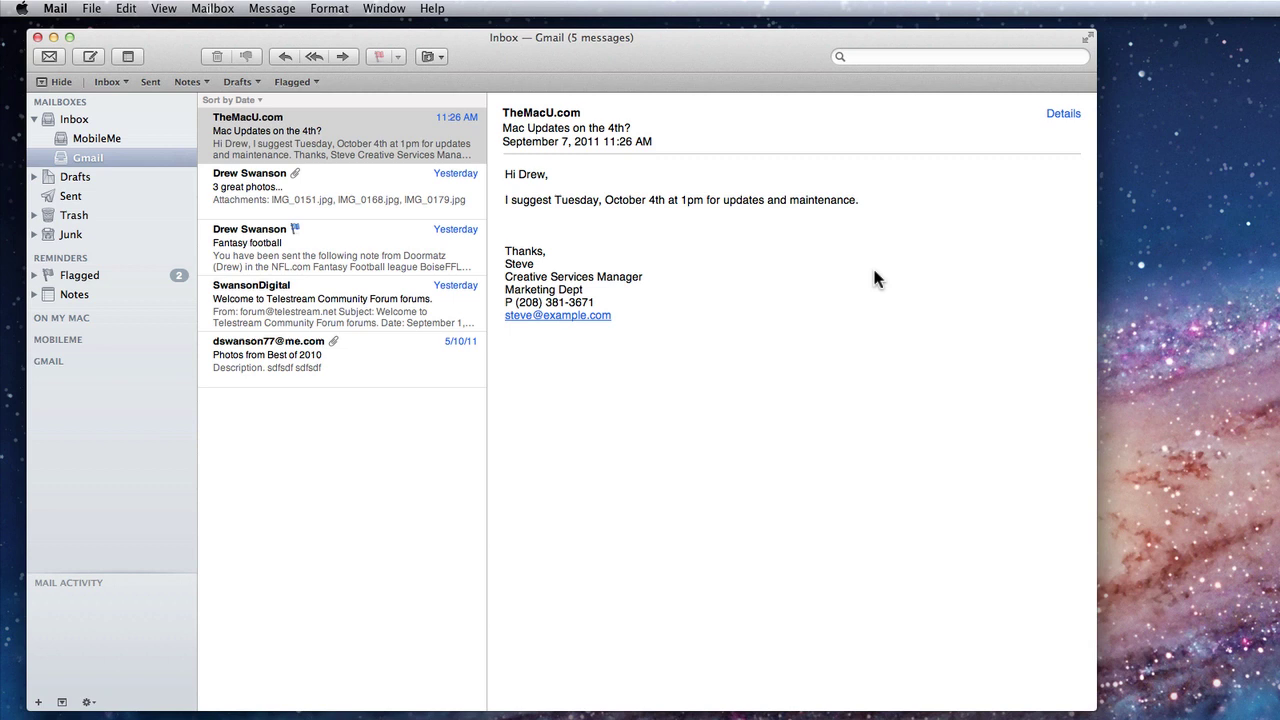
- Open Mail Preferences at Signatures and add a new signature
{"action": "left_click", "coordinate": [60, 8]}
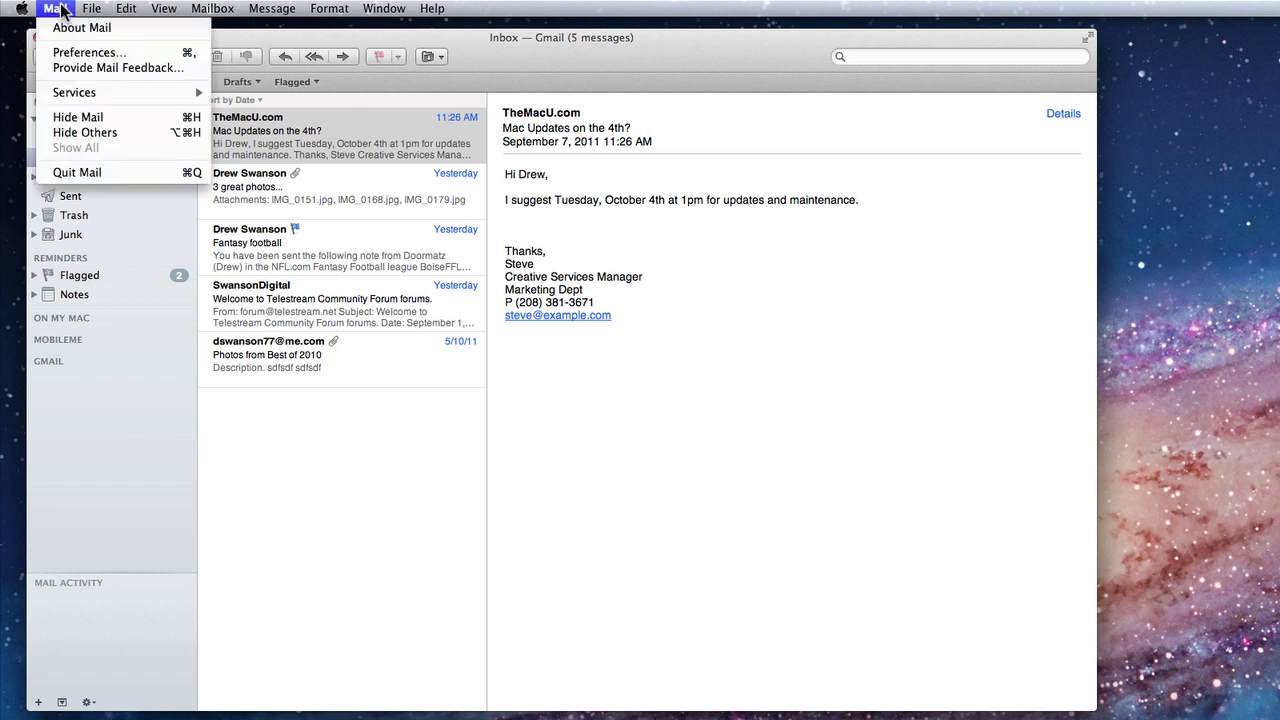
{"action": "left_click", "coordinate": [69, 55]}
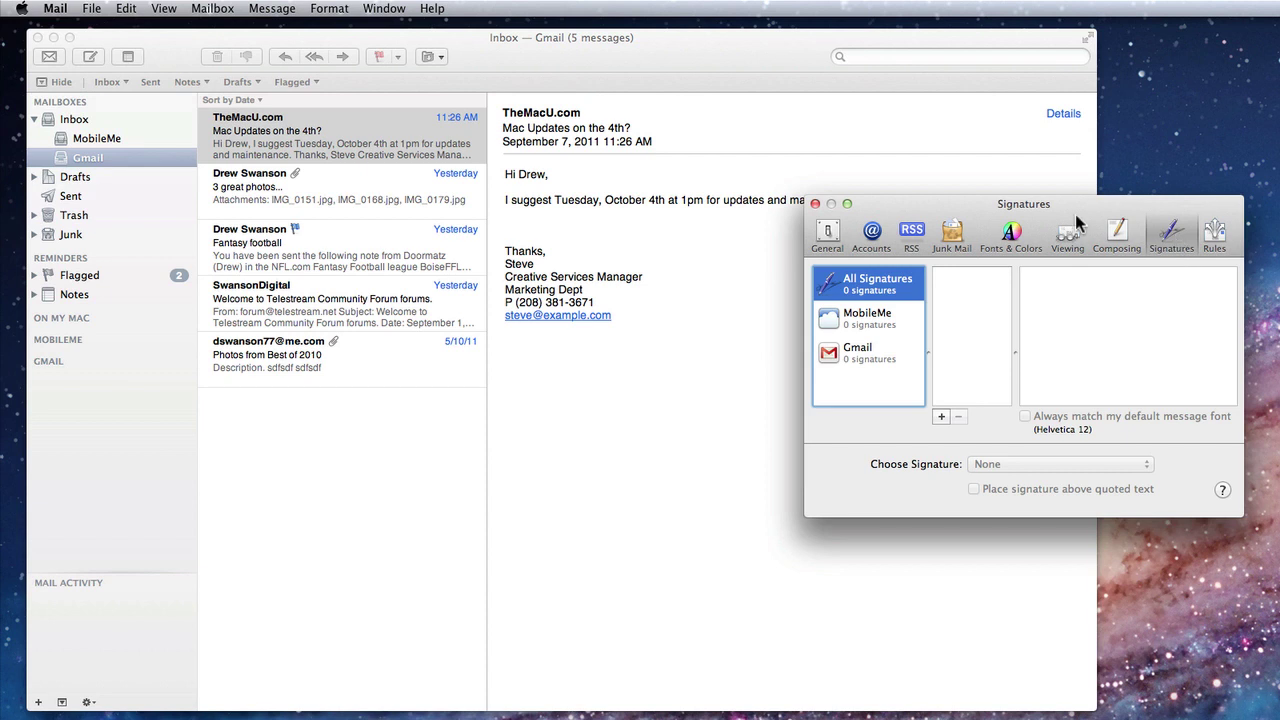
{"action": "left_click_drag", "start_coordinate": [1078, 206], "coordinate": [925, 268]}
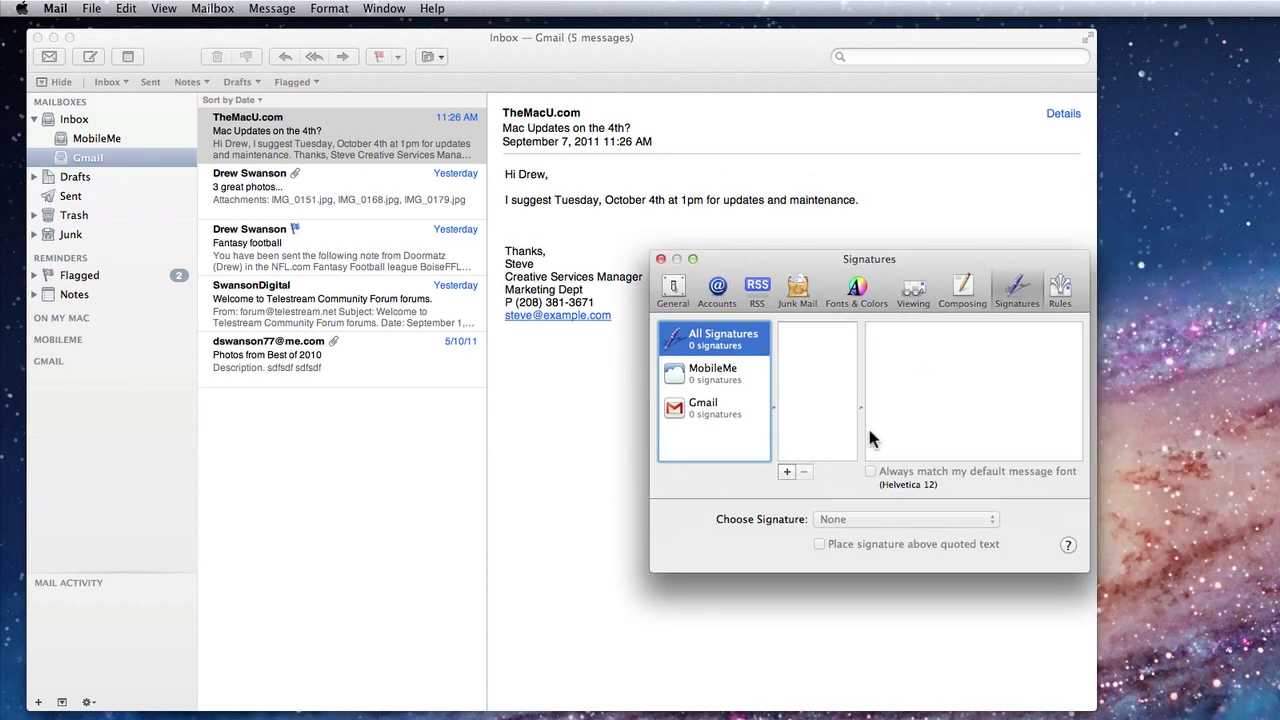
{"action": "left_click", "coordinate": [787, 473]}
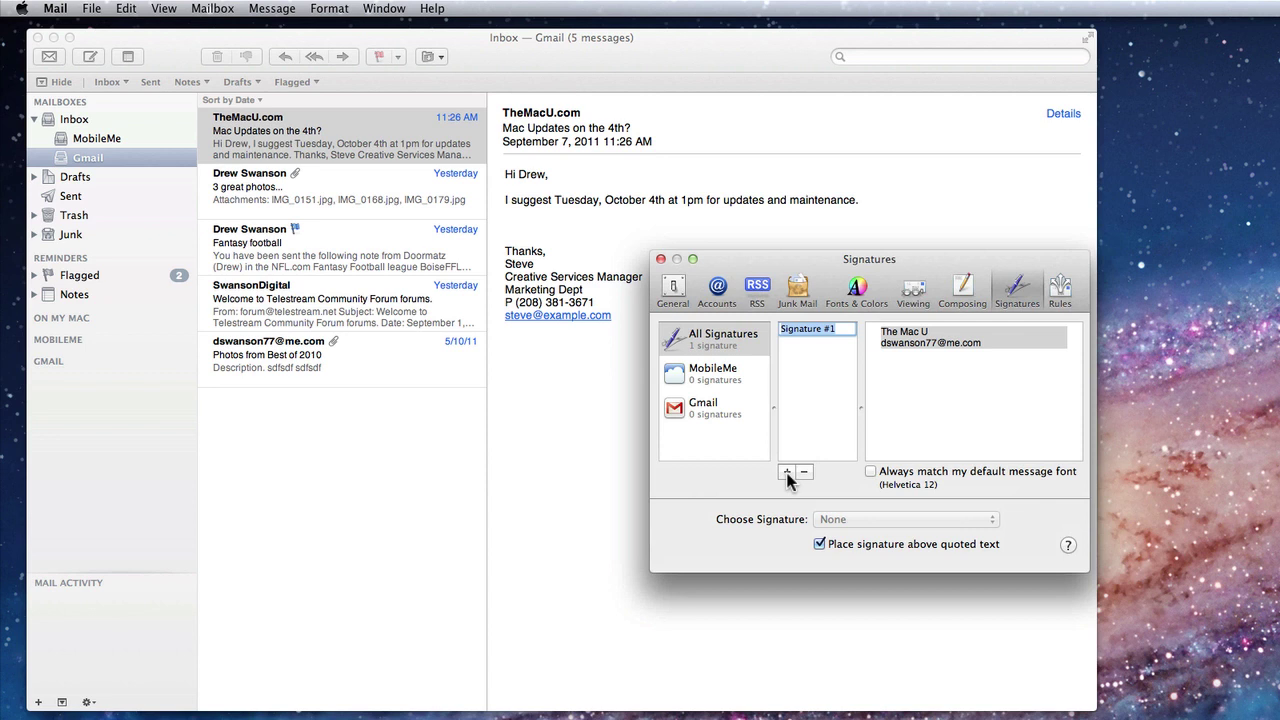
- Enter the name, e-mail and phone lines, then make the name line larger and bold
{"action": "left_click", "coordinate": [923, 343]}
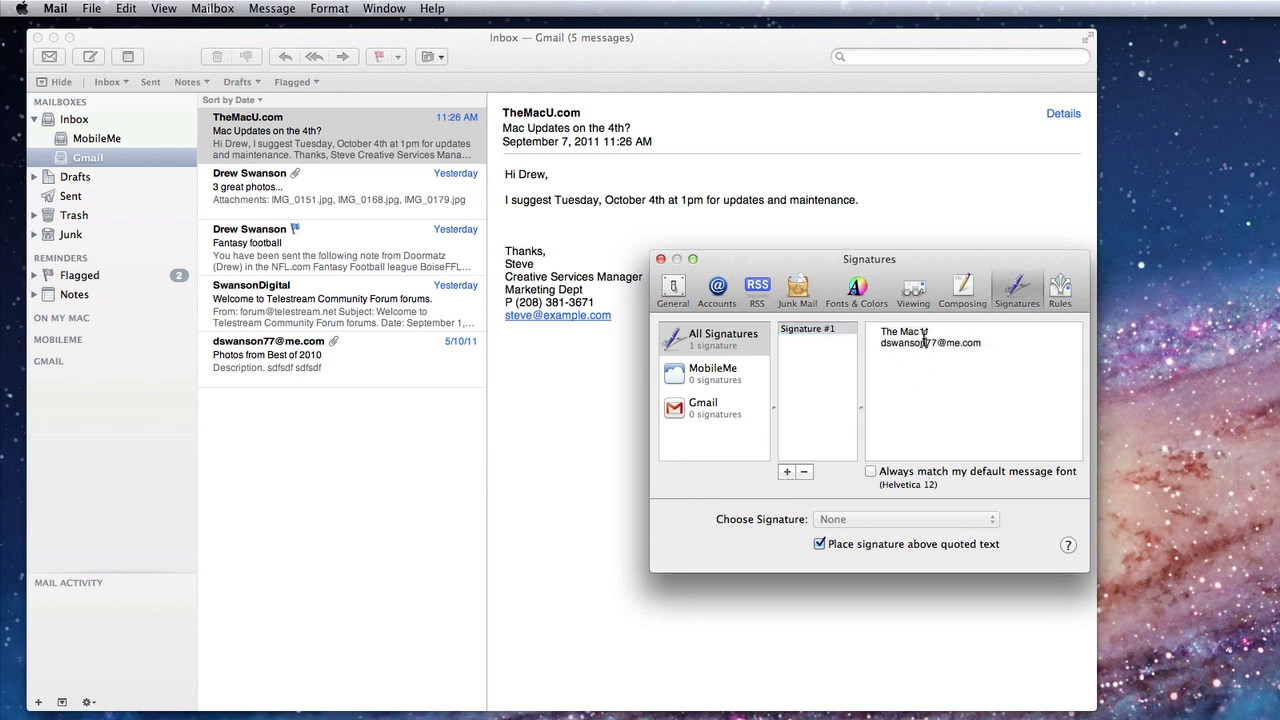
{"action": "left_click_drag", "start_coordinate": [935, 330], "coordinate": [871, 333]}
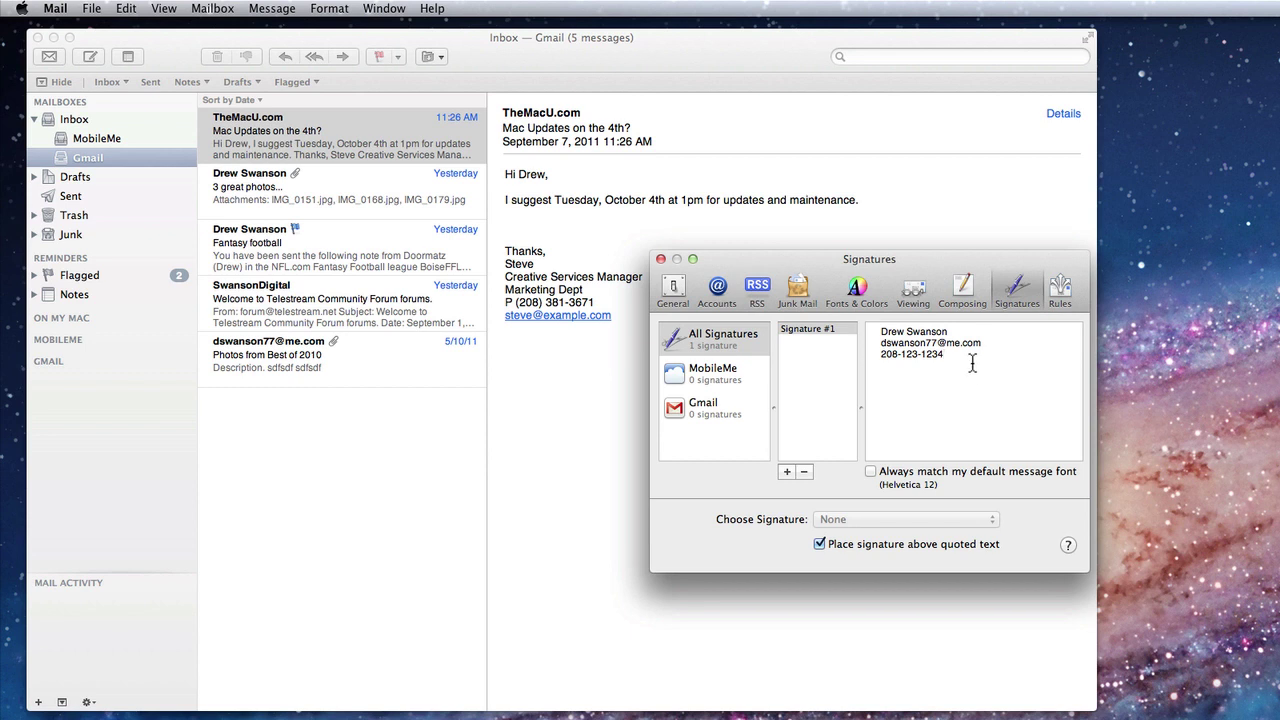
{"action": "left_click_drag", "start_coordinate": [950, 331], "coordinate": [860, 328]}
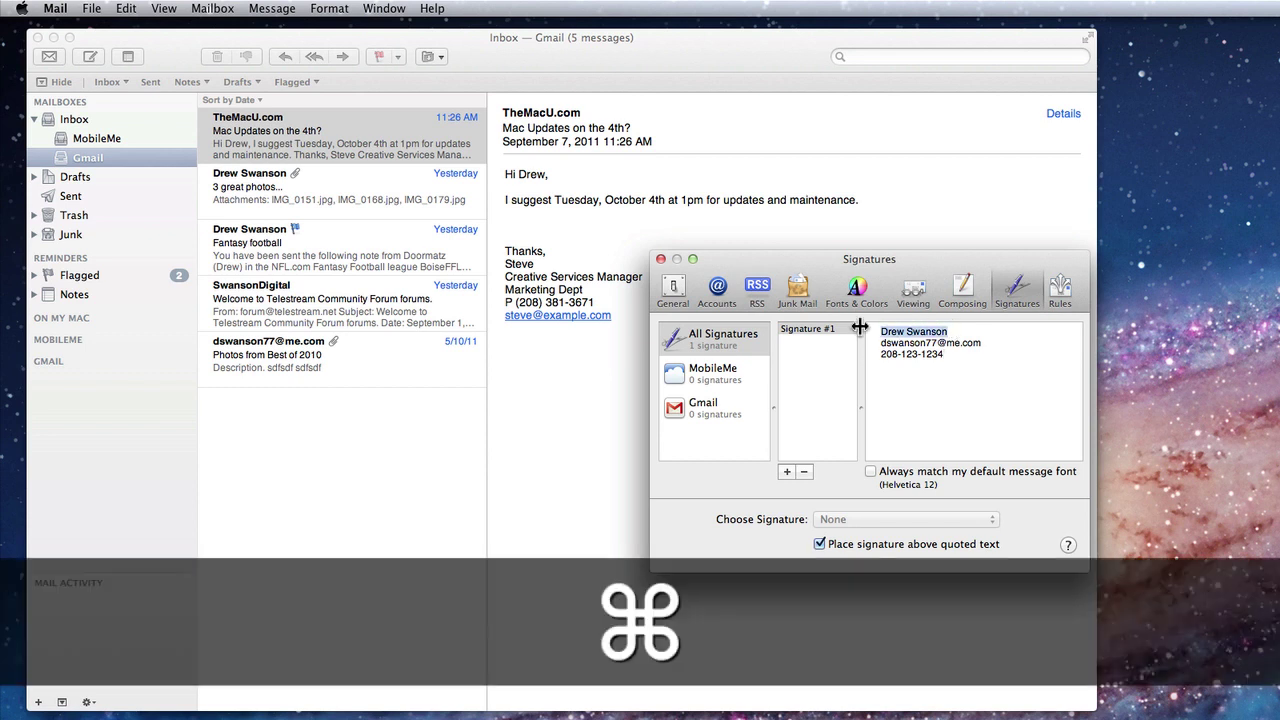
{"action": "key", "text": "super+equal"}
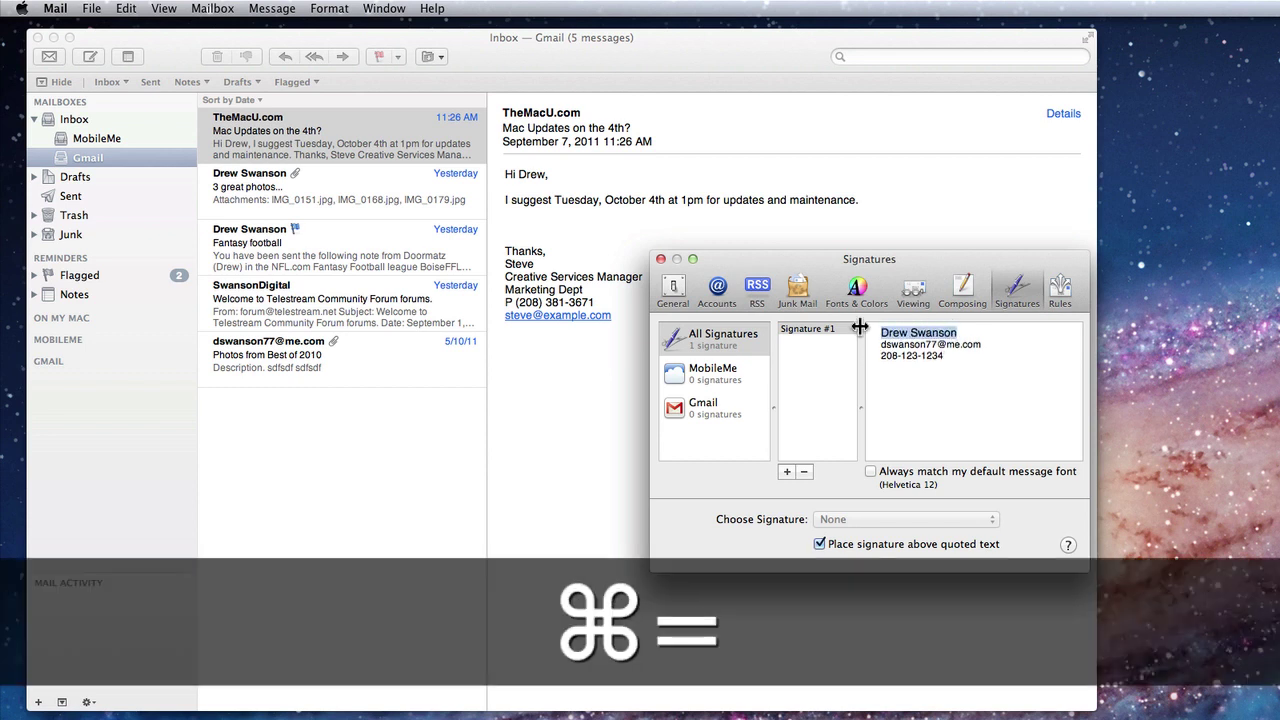
{"action": "key", "text": "super+b"}
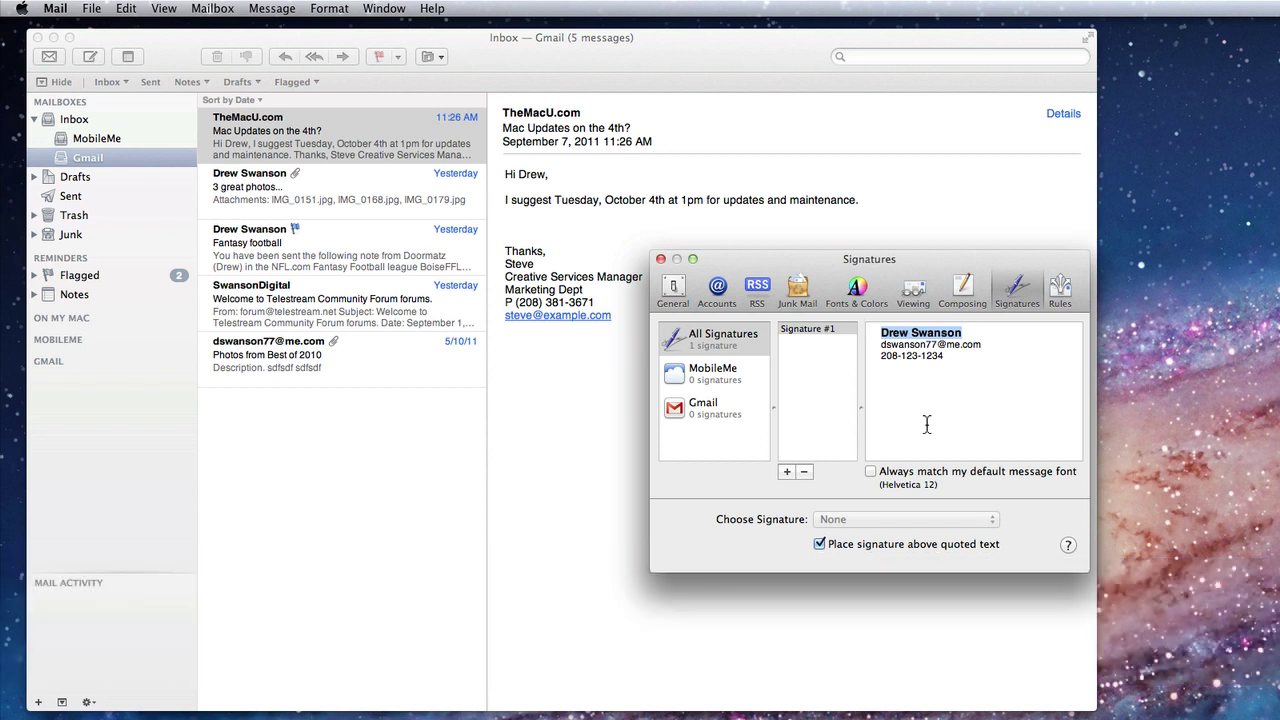
{"action": "left_click", "coordinate": [786, 471]}
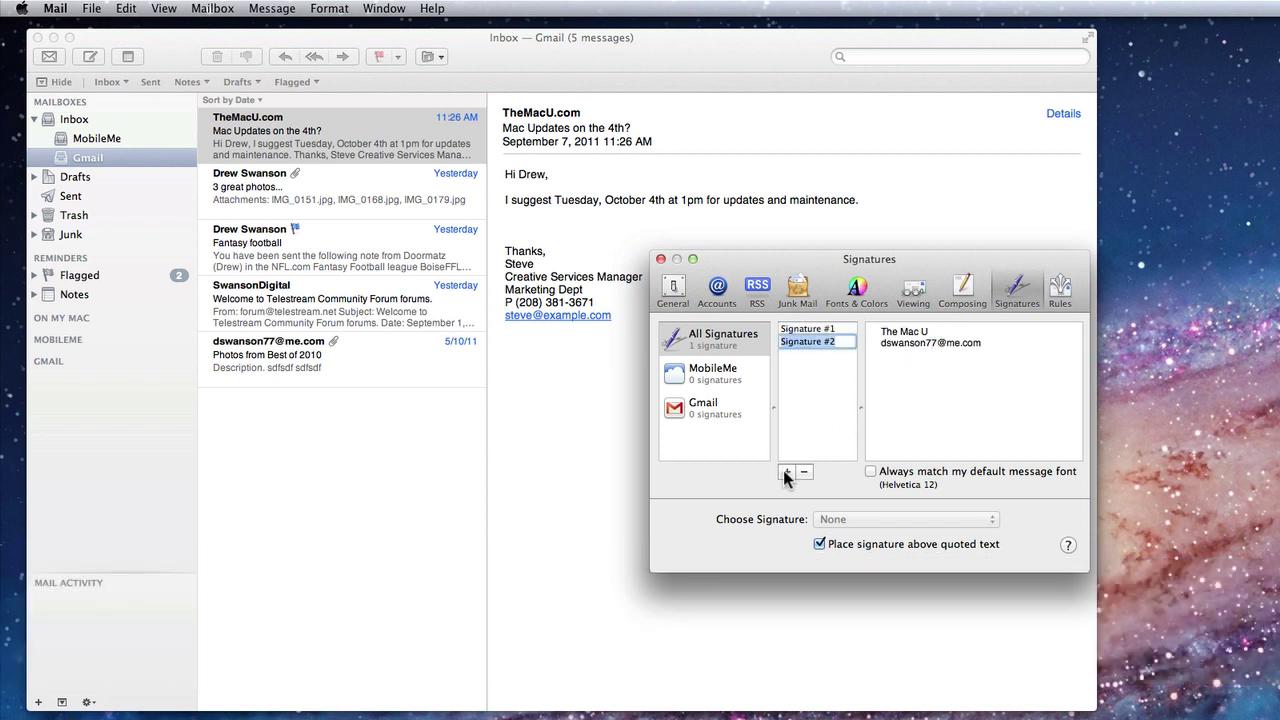
{"action": "double_click", "coordinate": [971, 334]}
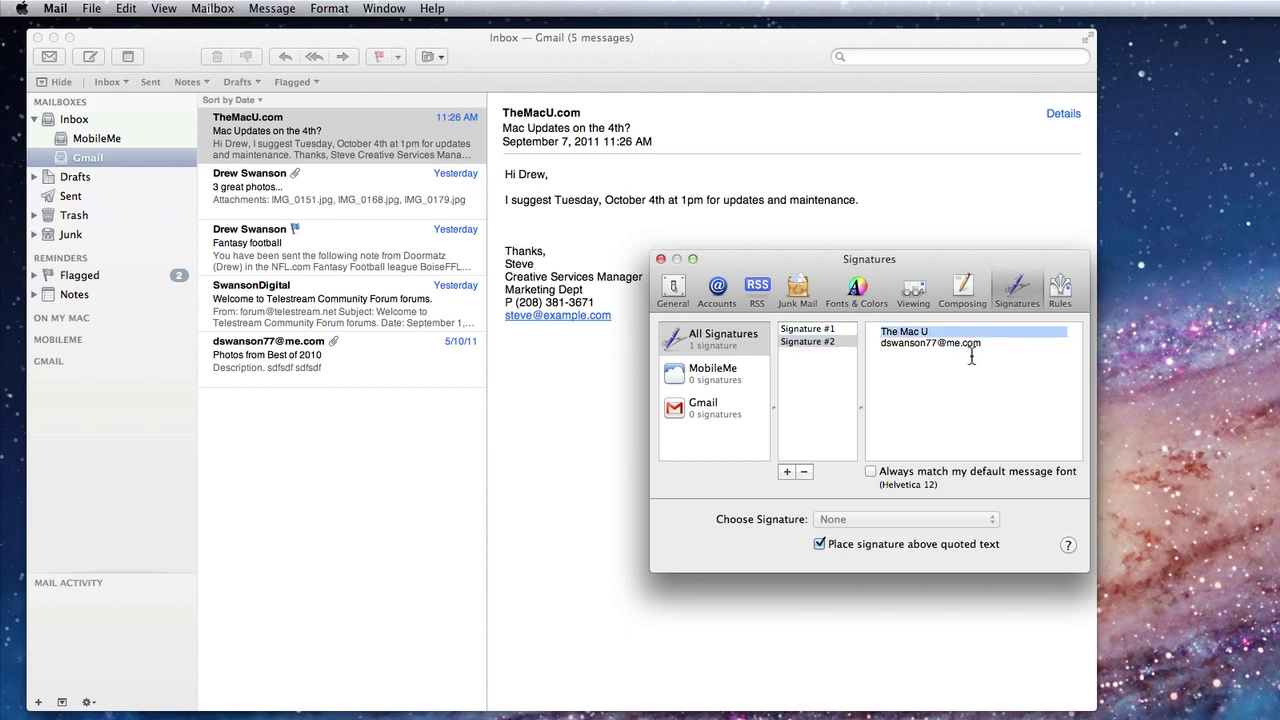
{"action": "key", "text": "super+a"}
{"action": "key", "text": "Return"}
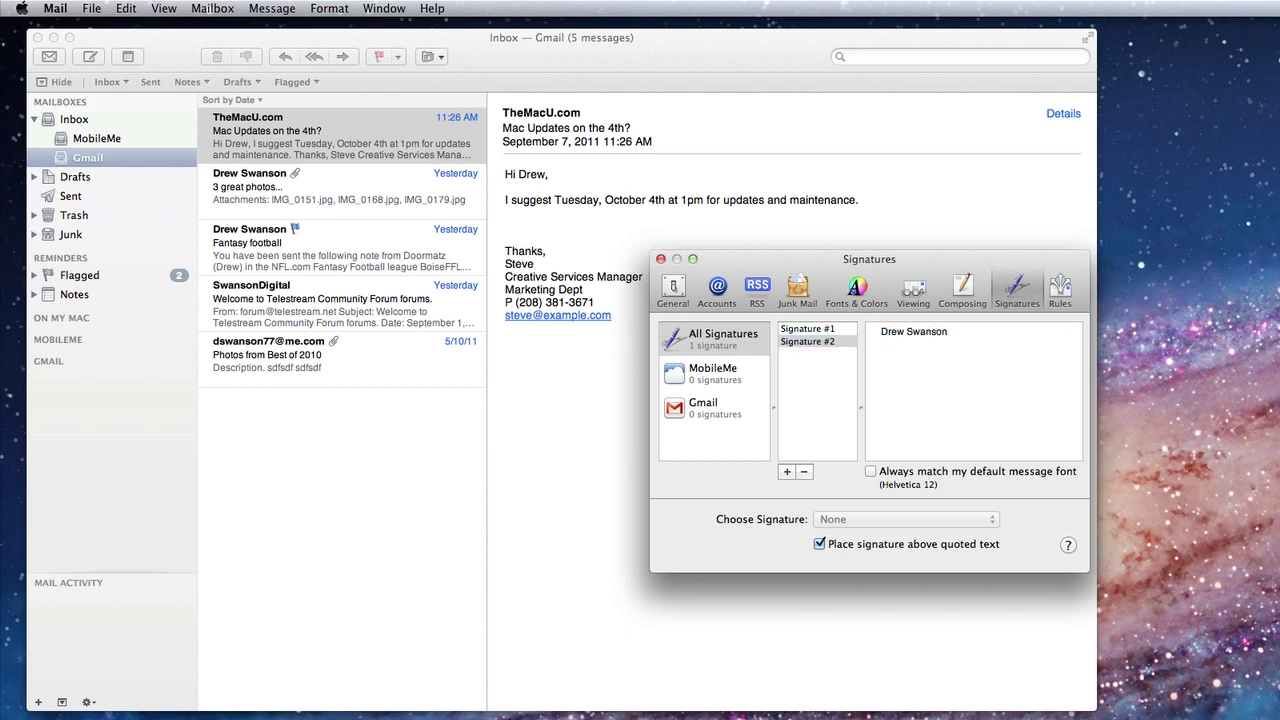
{"action": "key", "text": "Return"}
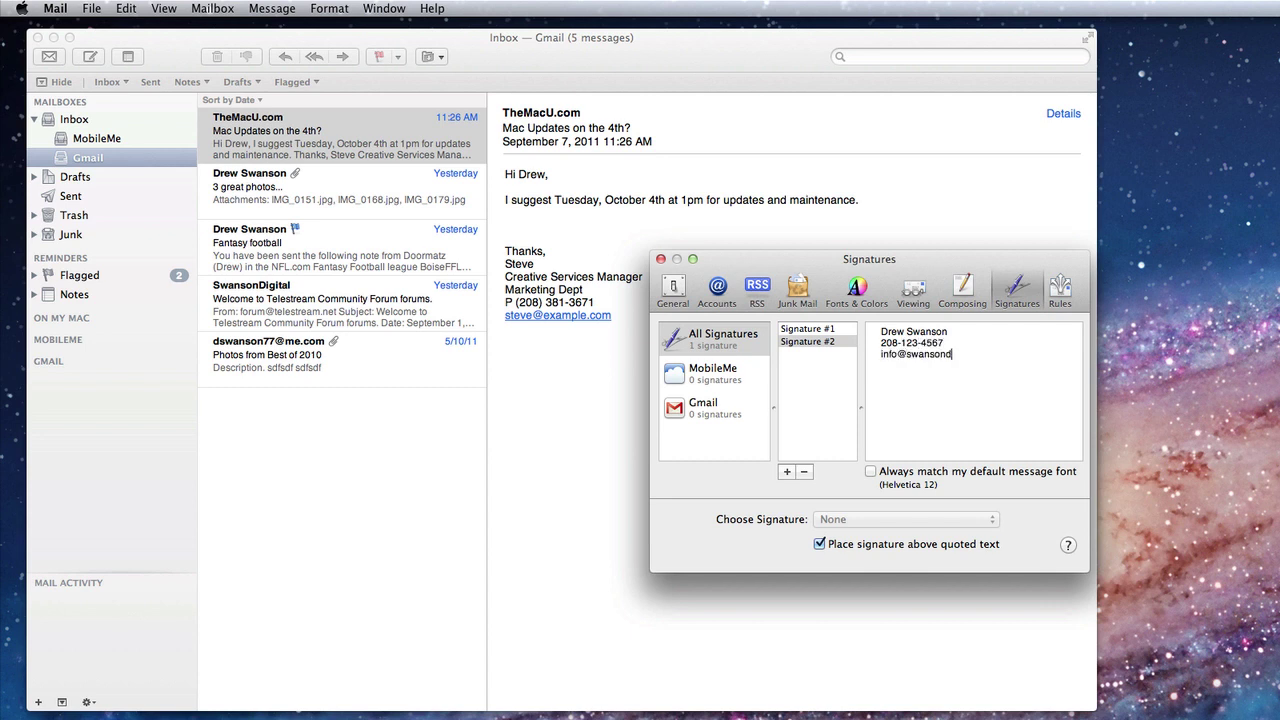
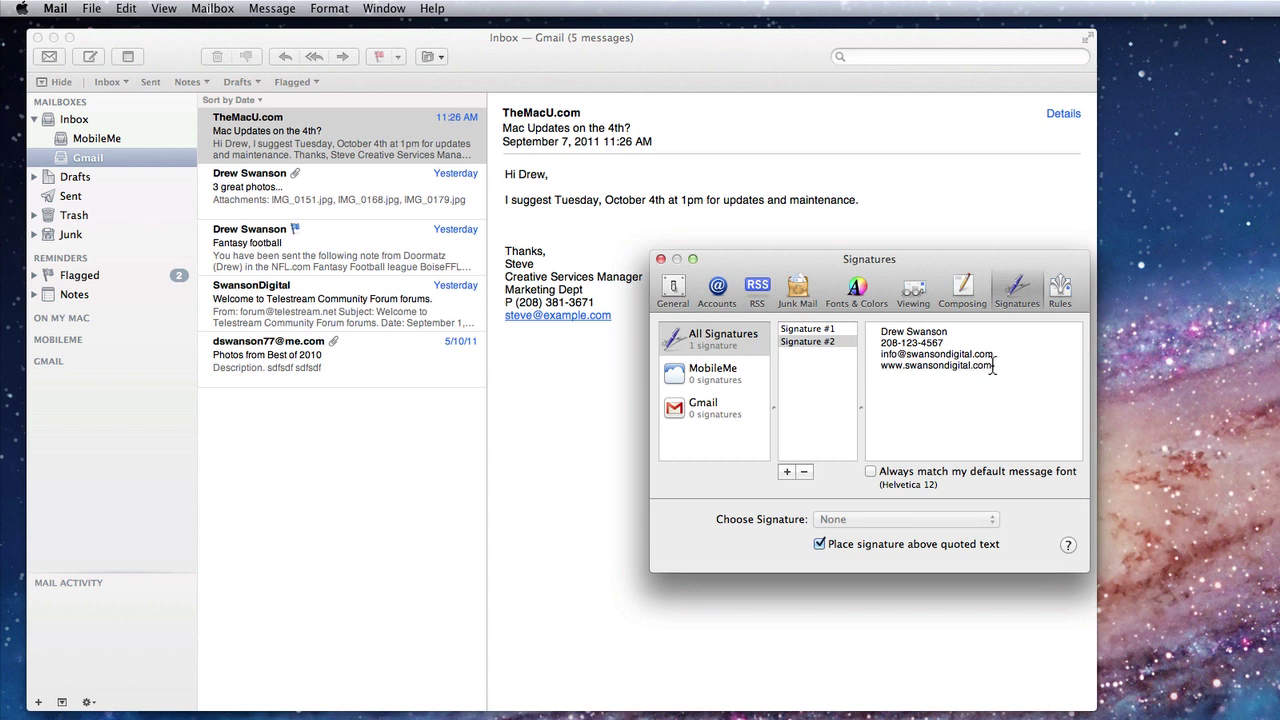
{"action": "left_click_drag", "start_coordinate": [994, 366], "coordinate": [849, 362]}
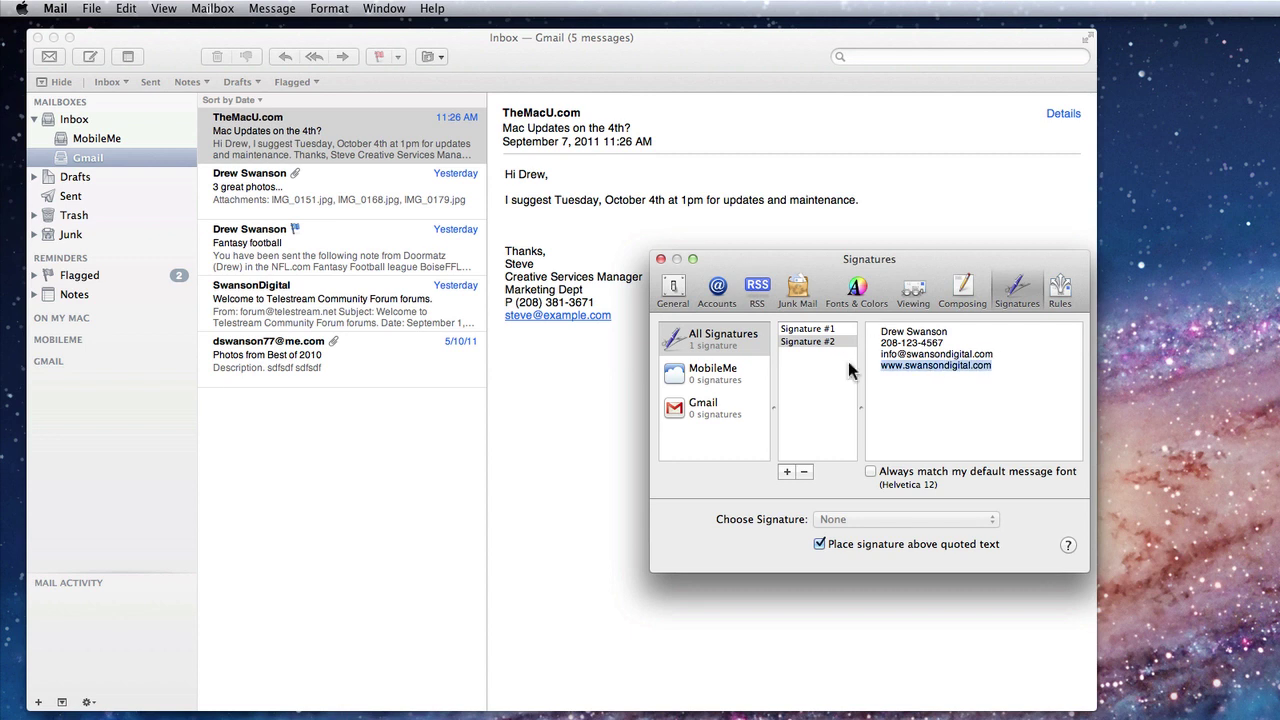
{"action": "right_click", "coordinate": [930, 368]}
{"action": "mouse_move", "coordinate": [968, 466]}
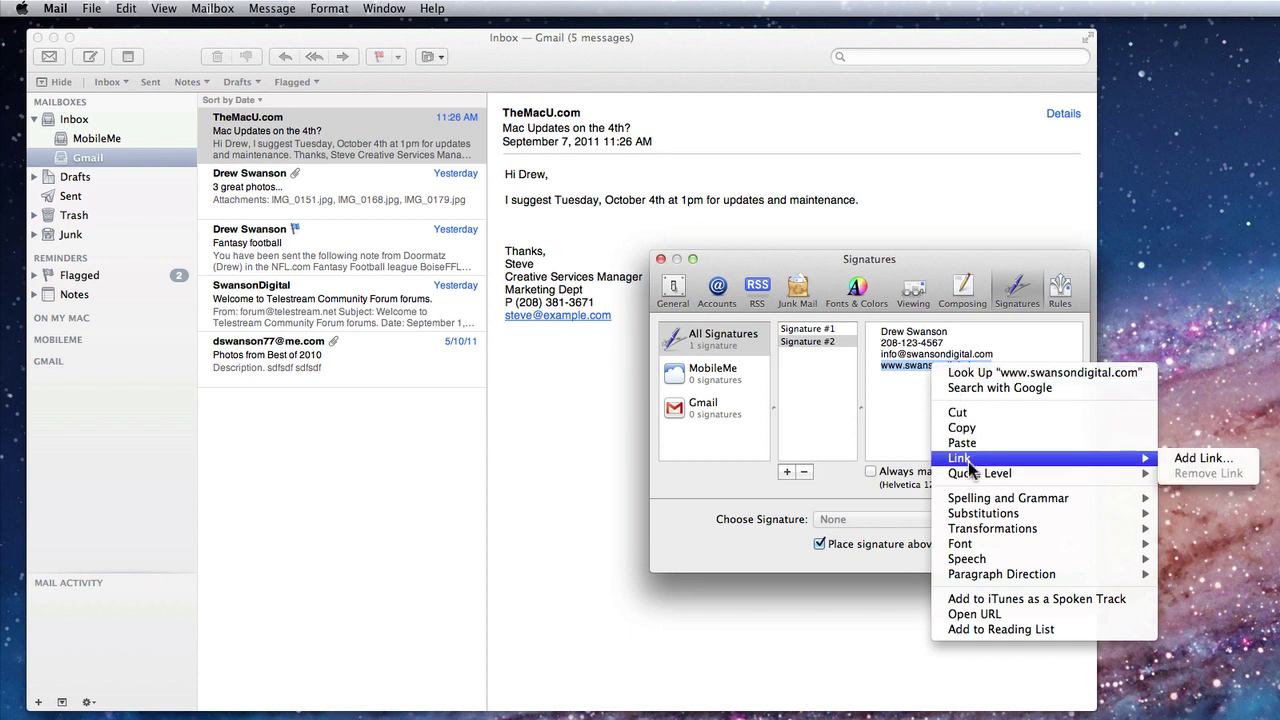
{"action": "left_click", "coordinate": [1203, 457]}
{"action": "type", "text": "h"}
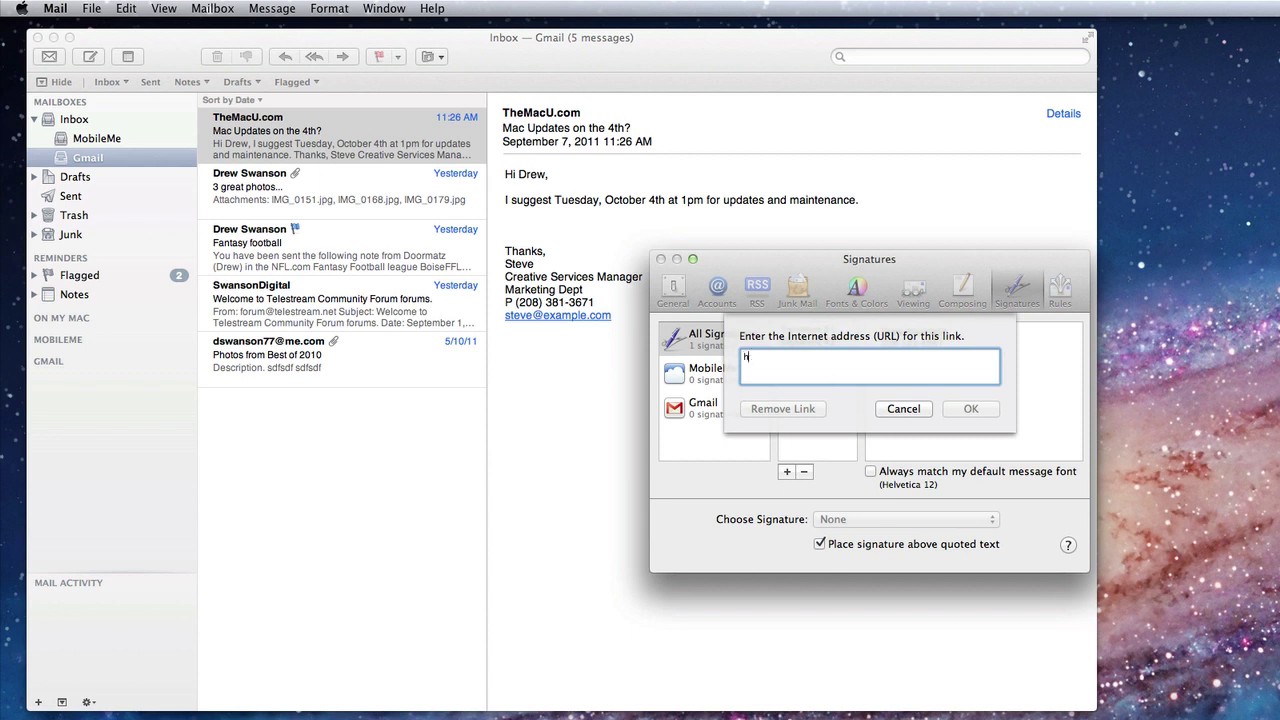
{"action": "type", "text": "ttp://www.swansondigital.com"}
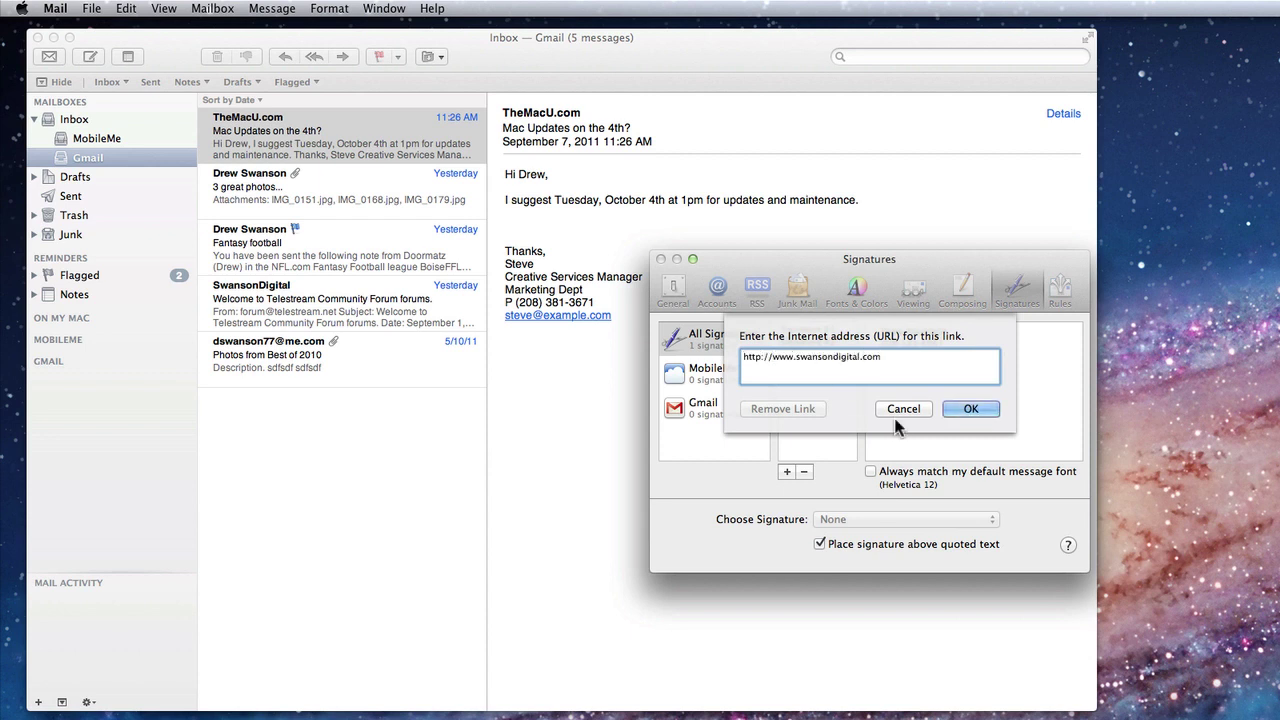
{"action": "left_click", "coordinate": [977, 406]}
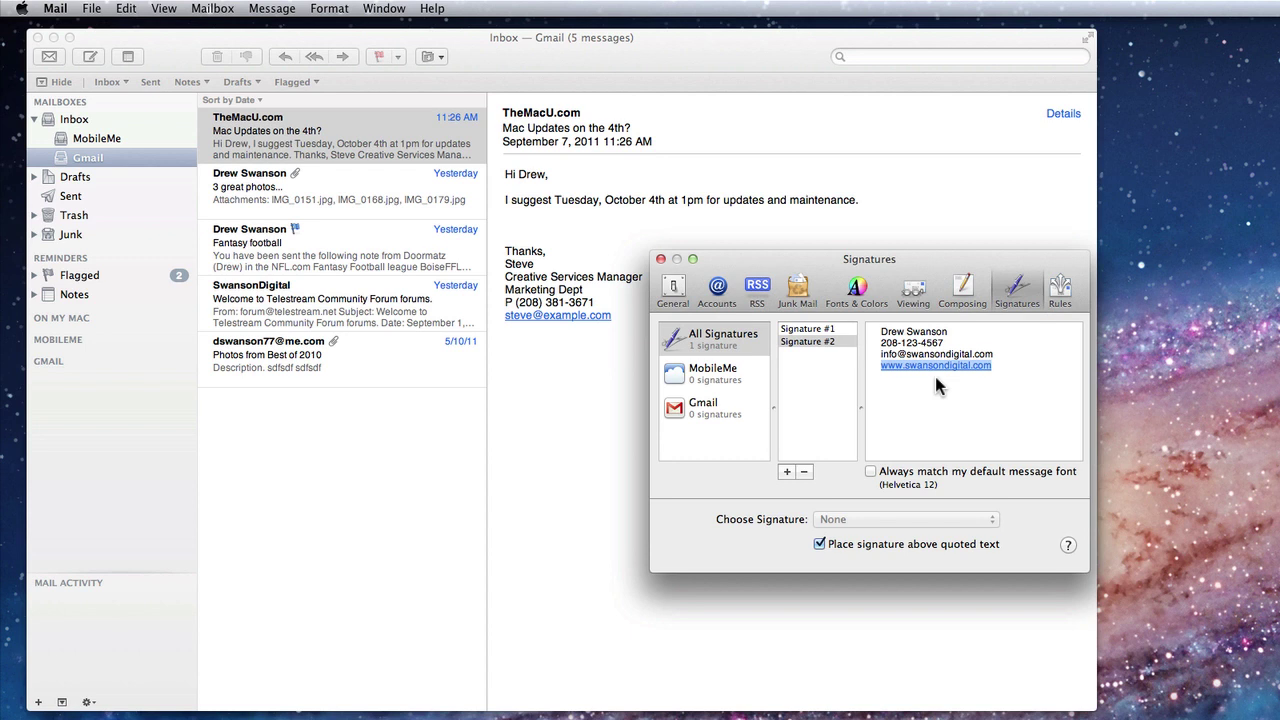
- Assign Signature #1 to the MobileMe account and Signature #2 to Gmail
{"action": "left_click", "coordinate": [808, 369]}
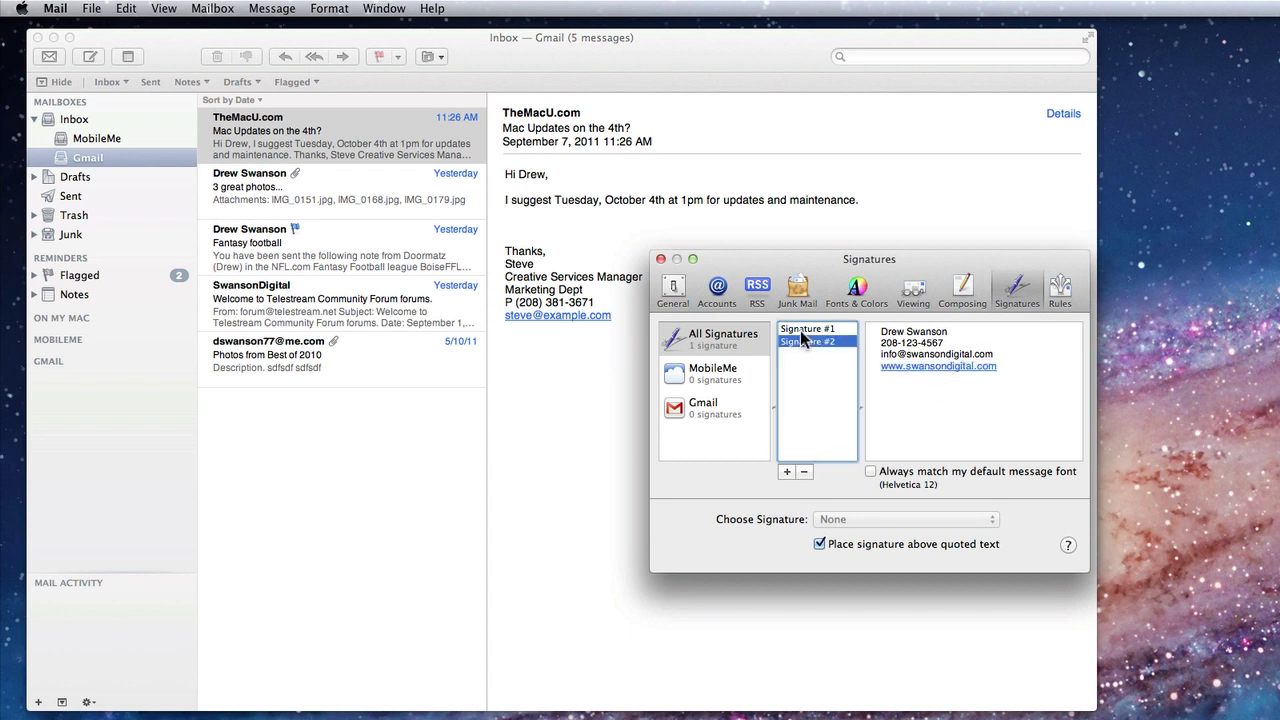
{"action": "left_click", "coordinate": [790, 330]}
{"action": "left_click", "coordinate": [727, 370]}
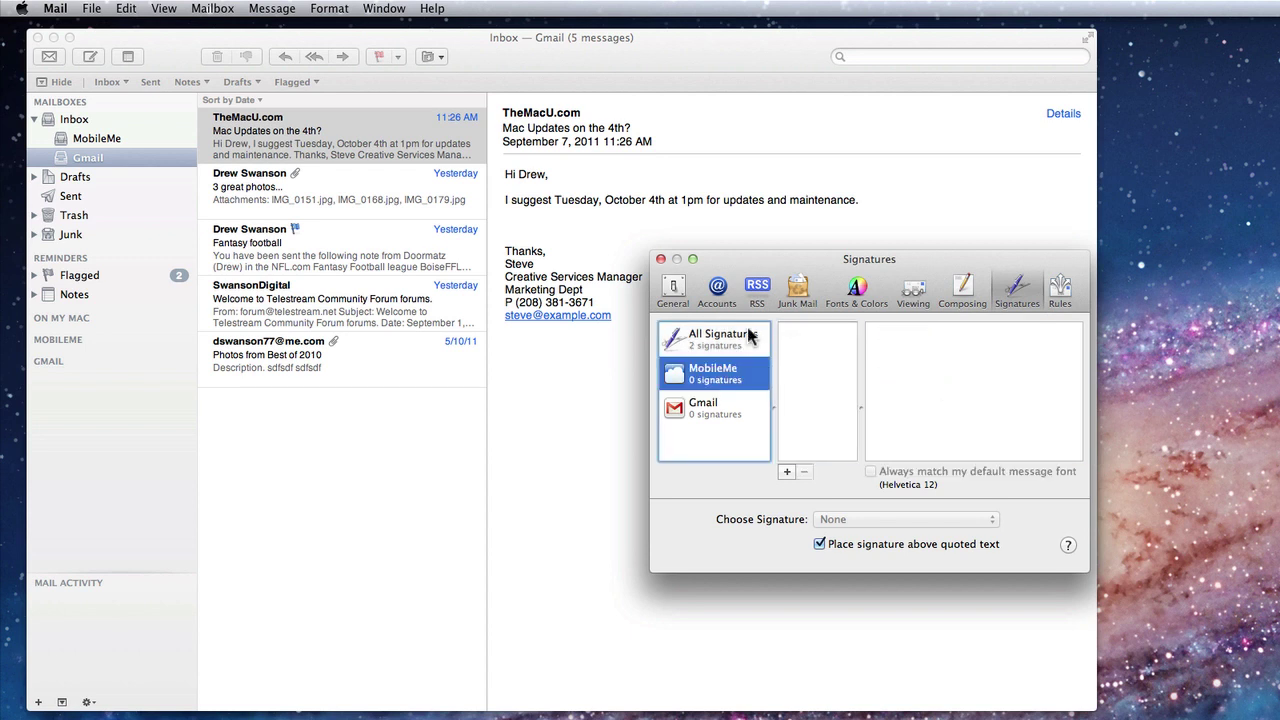
{"action": "left_click", "coordinate": [738, 336]}
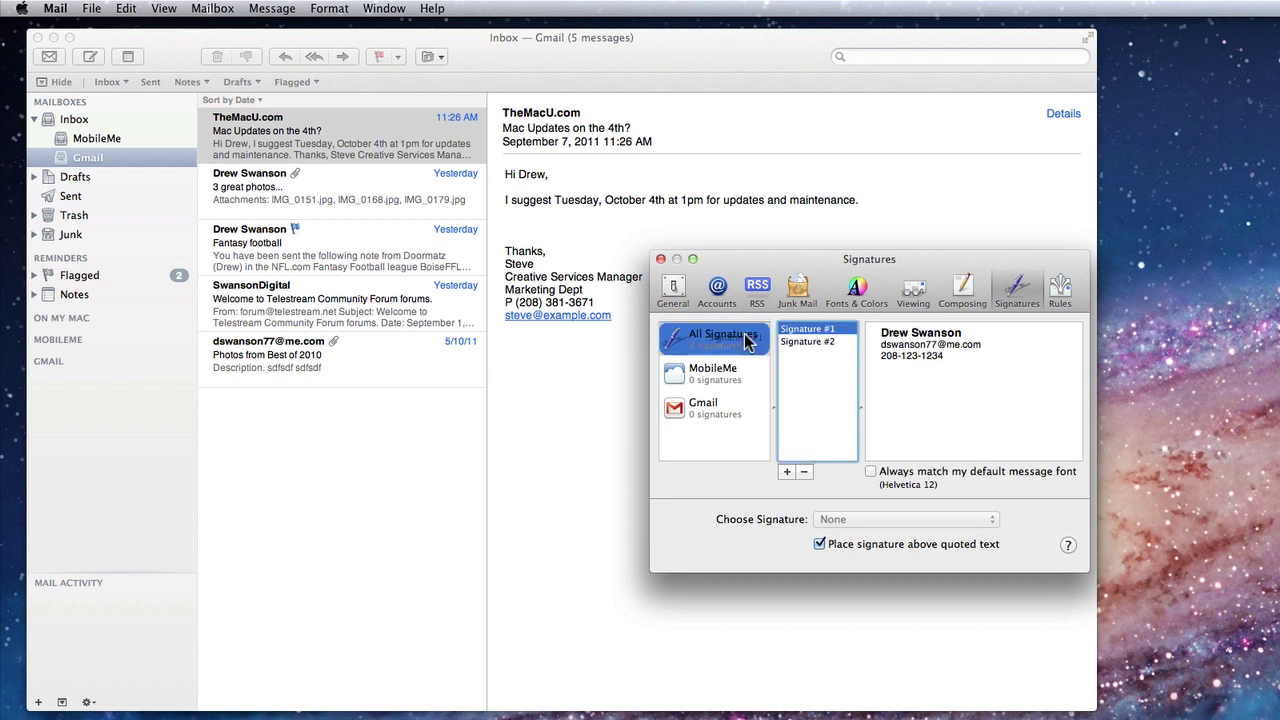
{"action": "left_click_drag", "start_coordinate": [745, 341], "coordinate": [708, 378]}
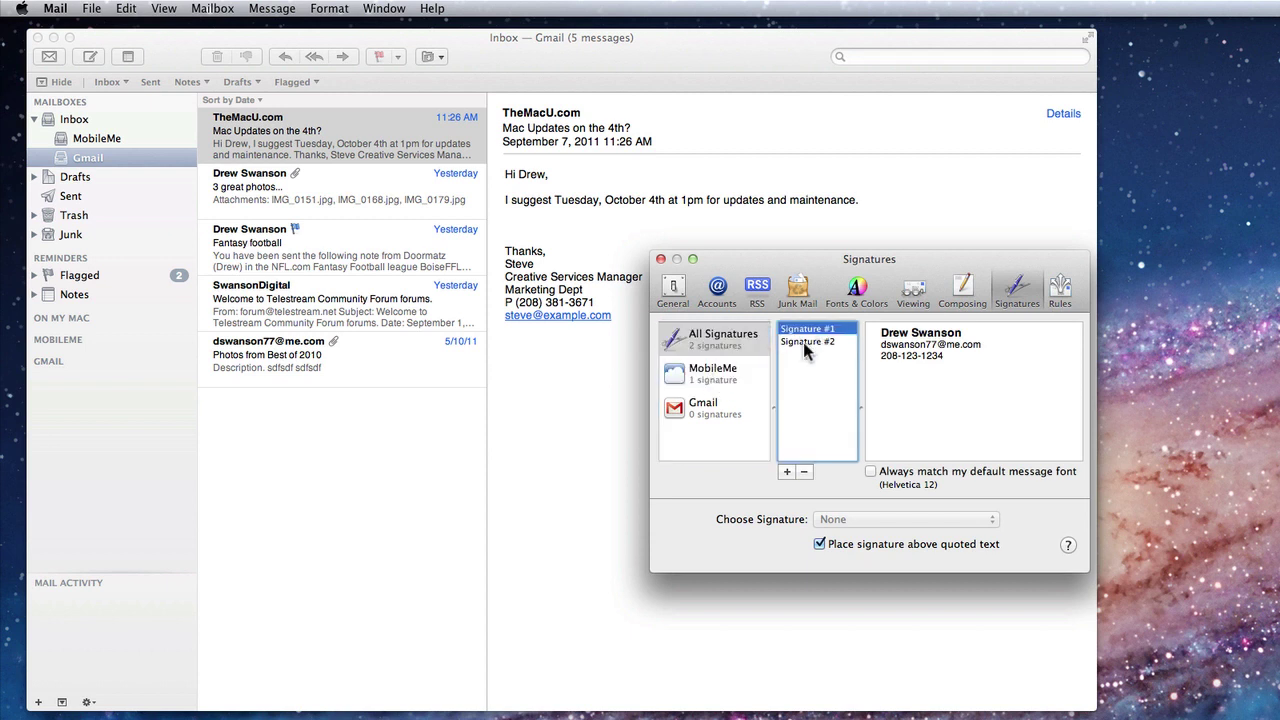
{"action": "mouse_move", "coordinate": [803, 342]}
{"action": "left_mouse_down"}
{"action": "mouse_move", "coordinate": [780, 425]}
{"action": "mouse_move", "coordinate": [710, 417]}
{"action": "left_mouse_up"}
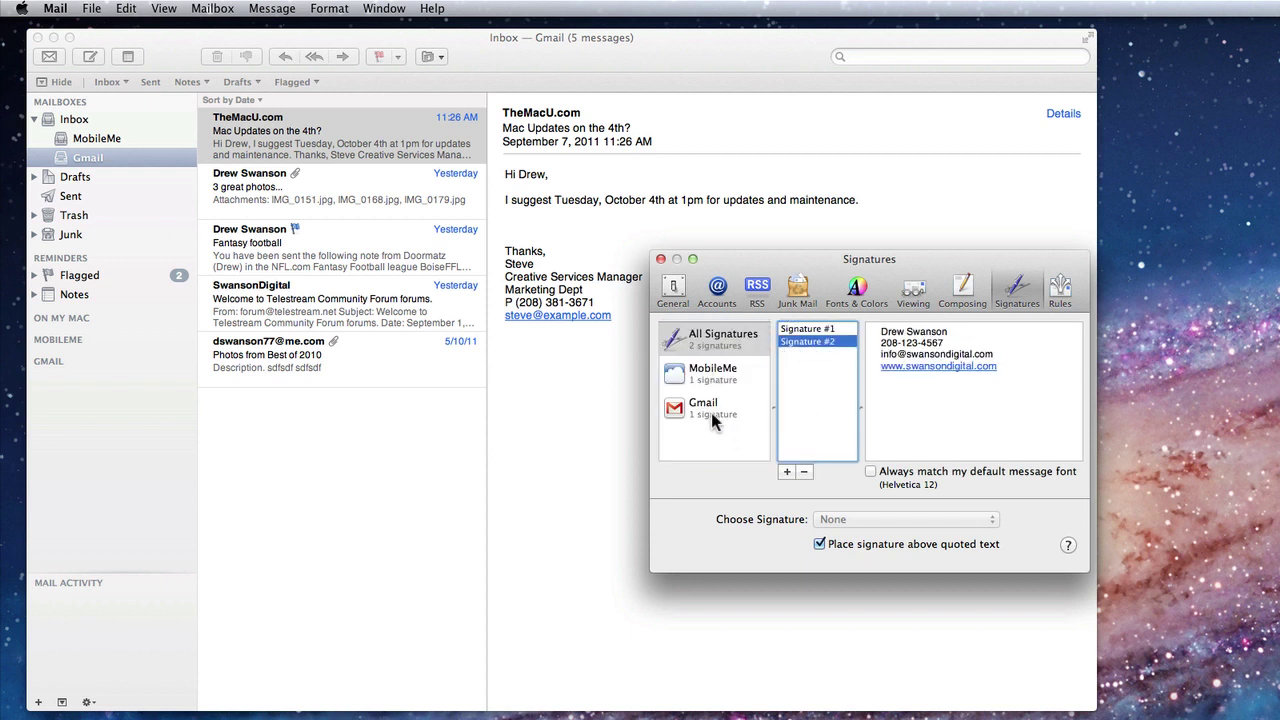
- Set MobileMe's chosen signature to Signature #1 and Gmail's to Signature #2
{"action": "left_click", "coordinate": [707, 378]}
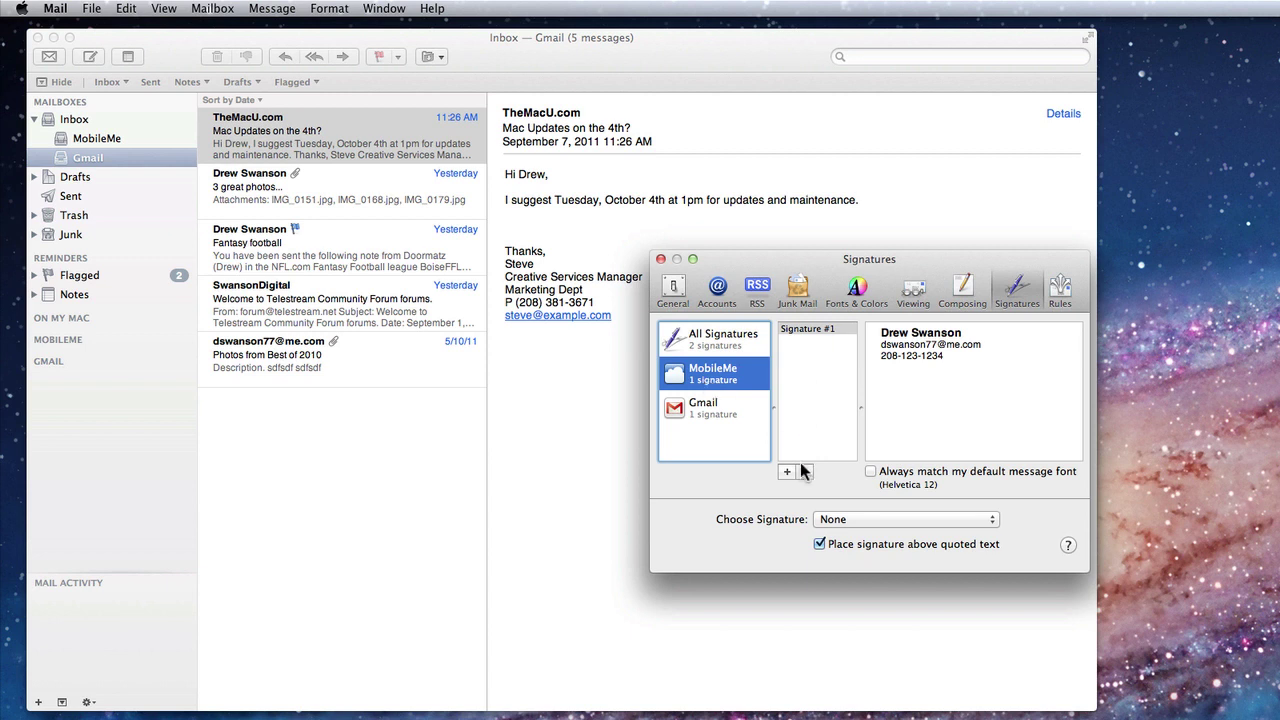
{"action": "left_click", "coordinate": [870, 521]}
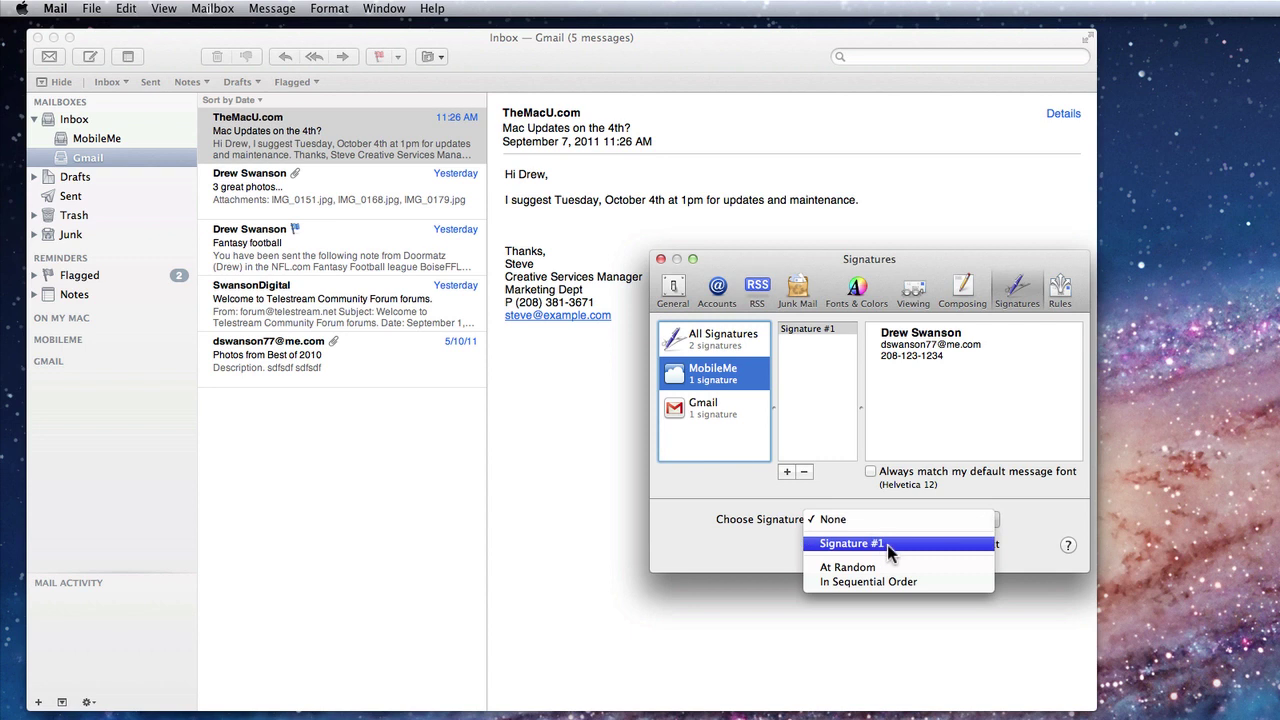
{"action": "left_click", "coordinate": [889, 544]}
{"action": "left_click", "coordinate": [700, 412]}
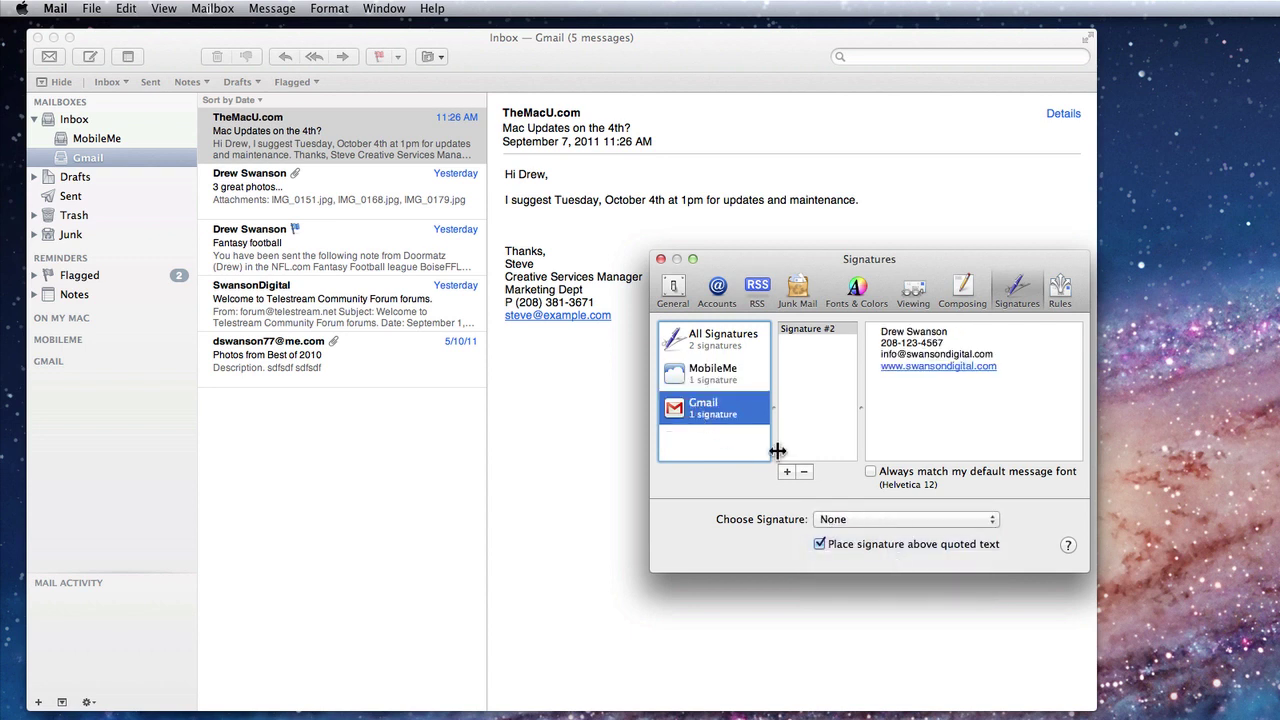
{"action": "left_click", "coordinate": [872, 521]}
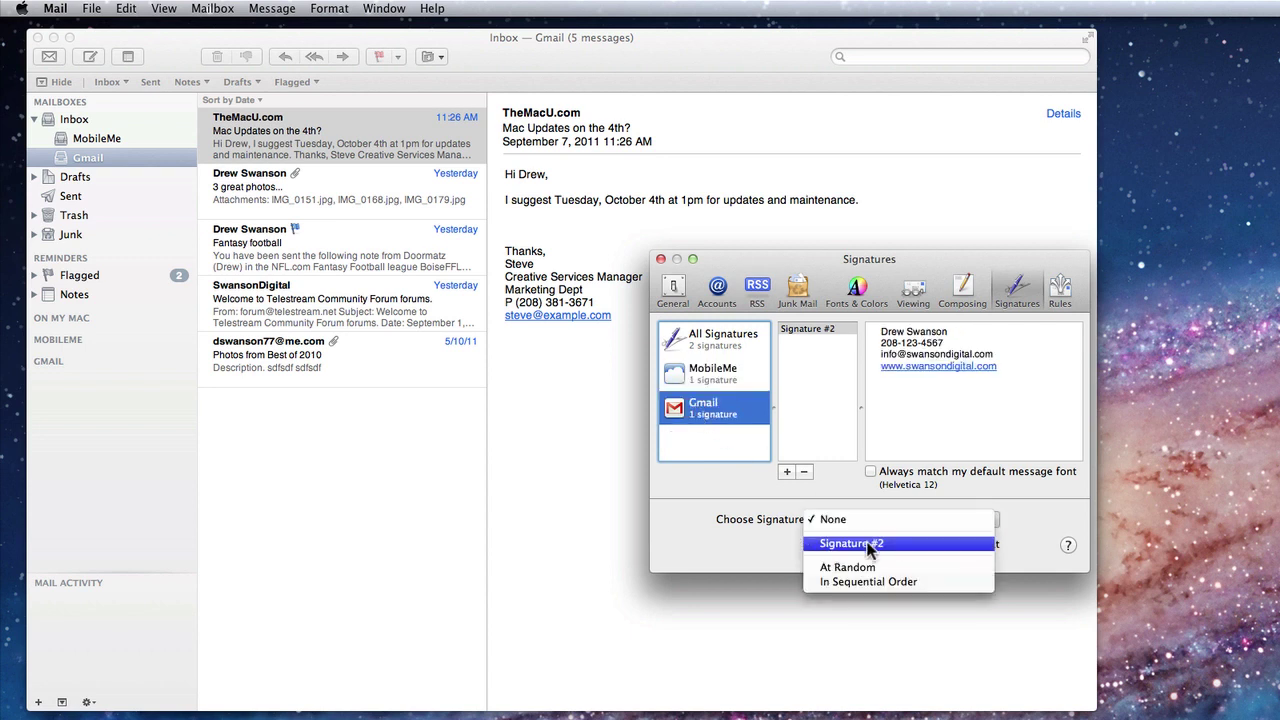
{"action": "left_click", "coordinate": [881, 544]}
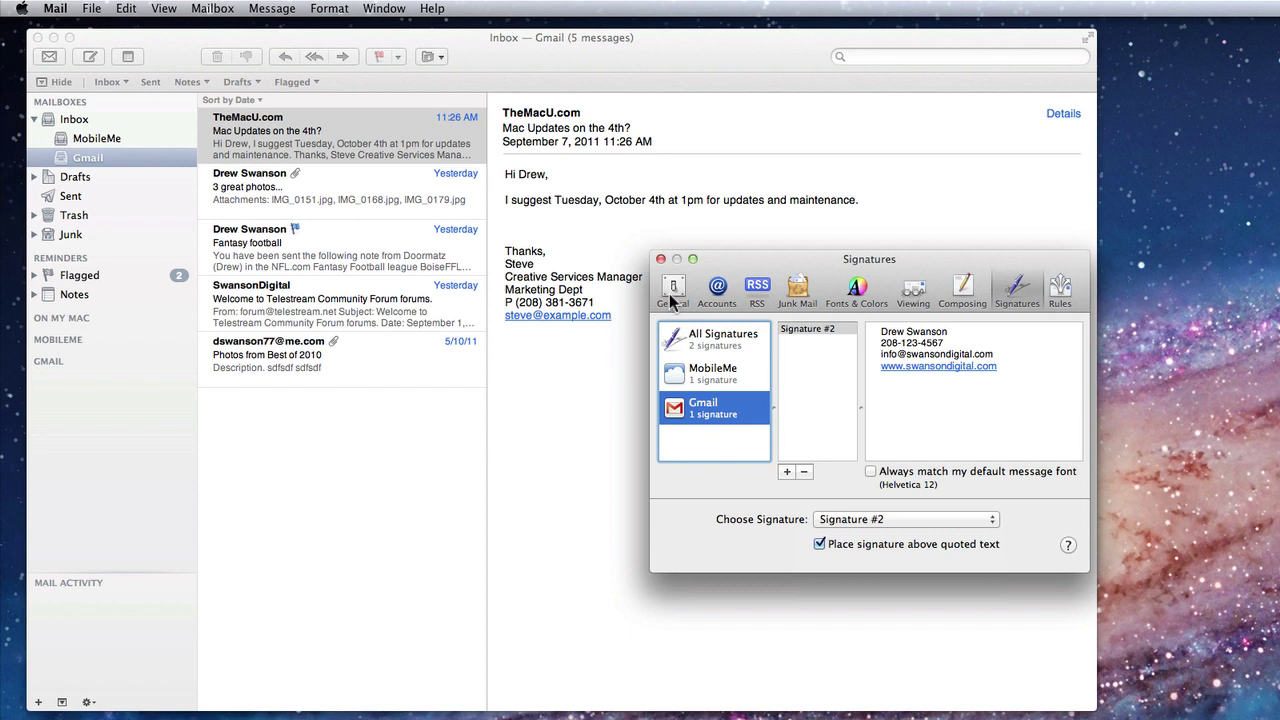
- Close Preferences and start a new message from the MobileMe inbox to show Signature #1
{"action": "left_click", "coordinate": [660, 260]}
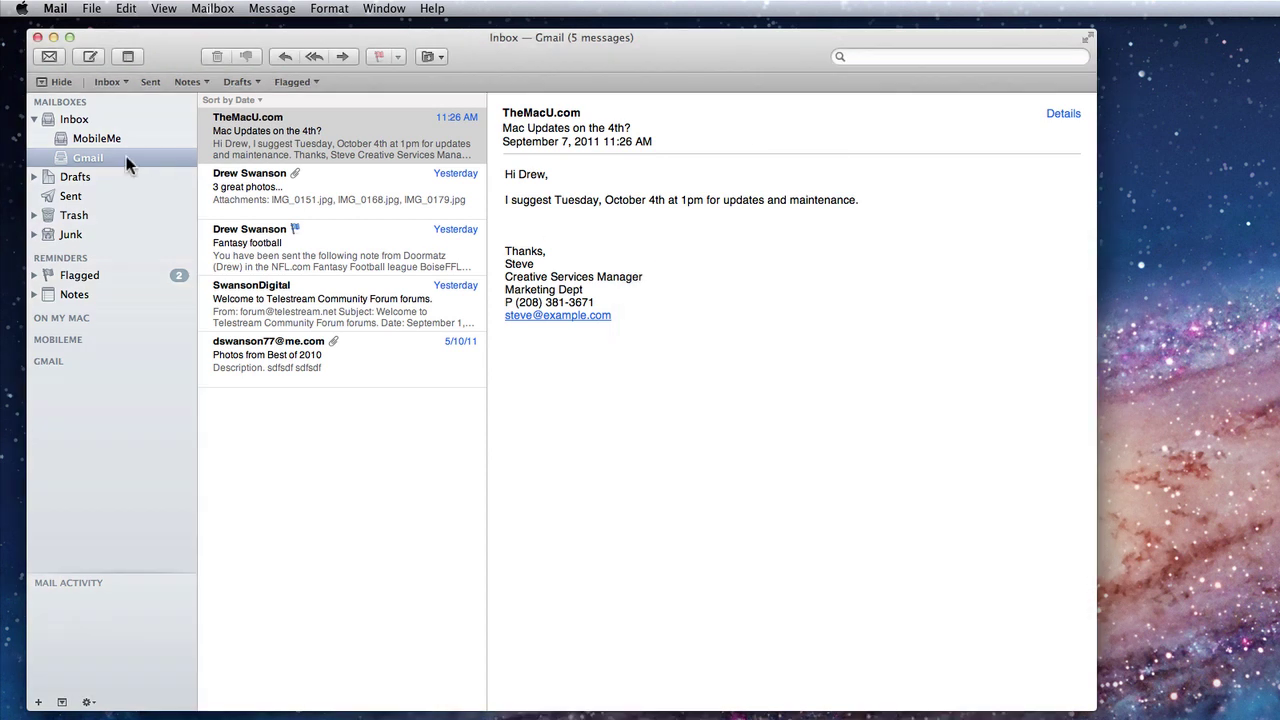
{"action": "left_click", "coordinate": [103, 142]}
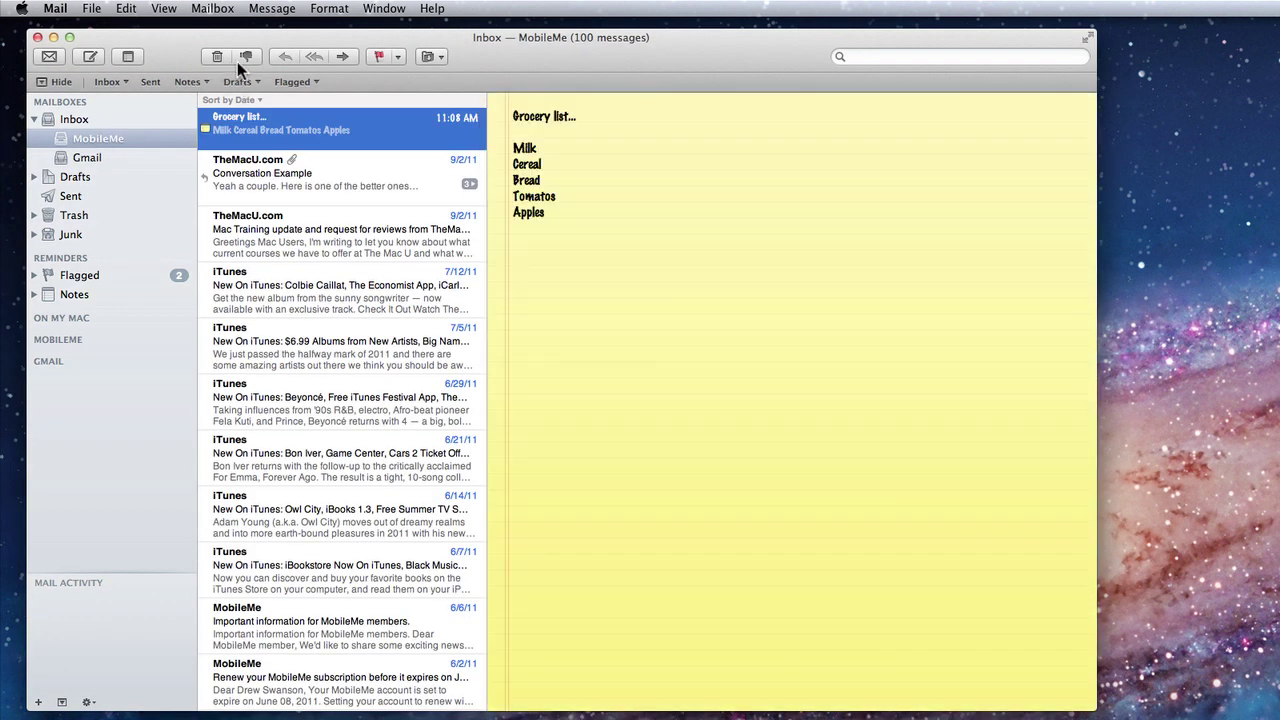
{"action": "left_click", "coordinate": [81, 54]}
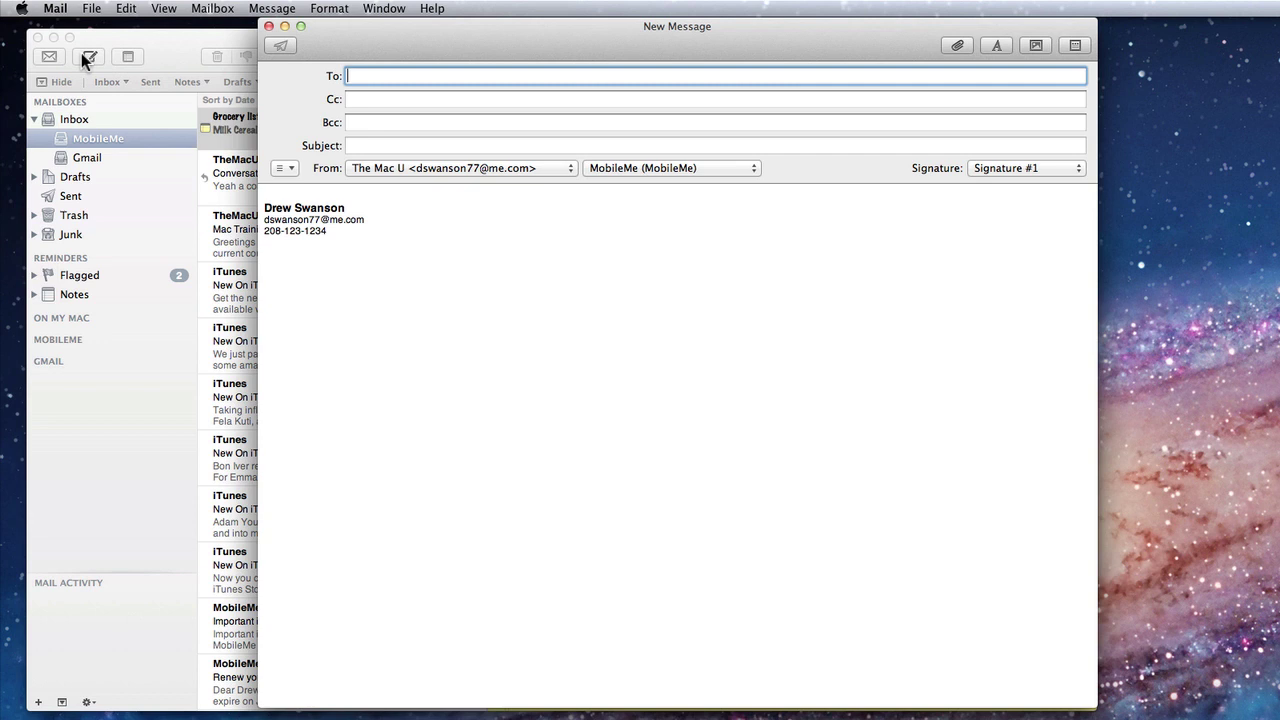